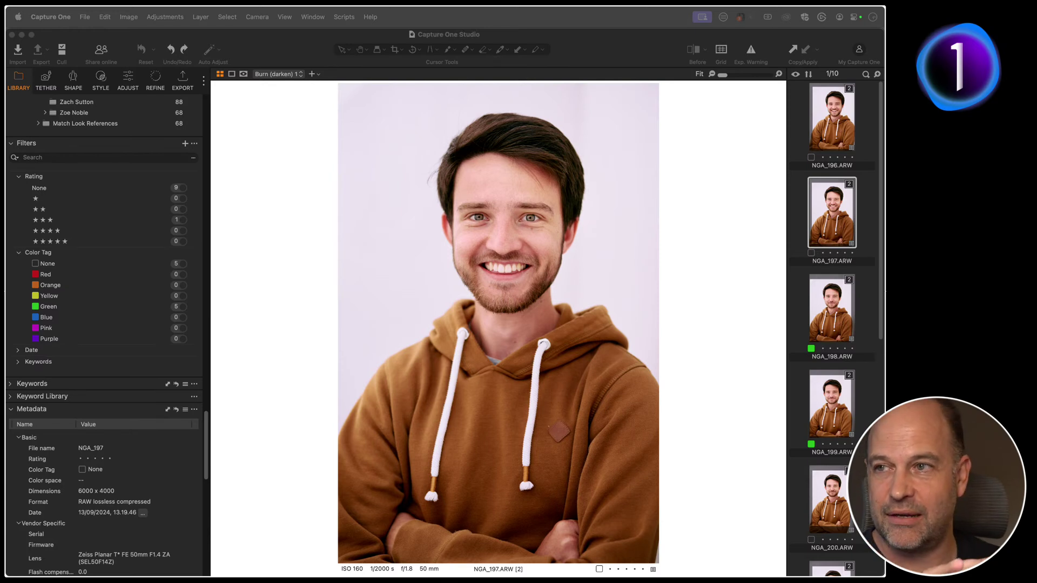
Step: Return to Capture One and bring up the Stream Deck menu-bar options
click(269, 52)
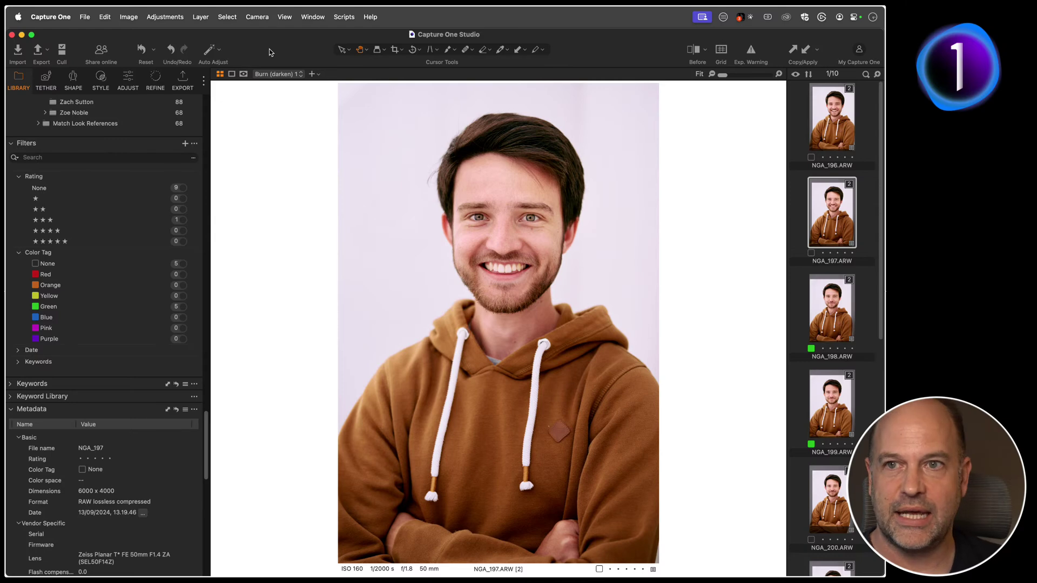
click(723, 16)
click(756, 36)
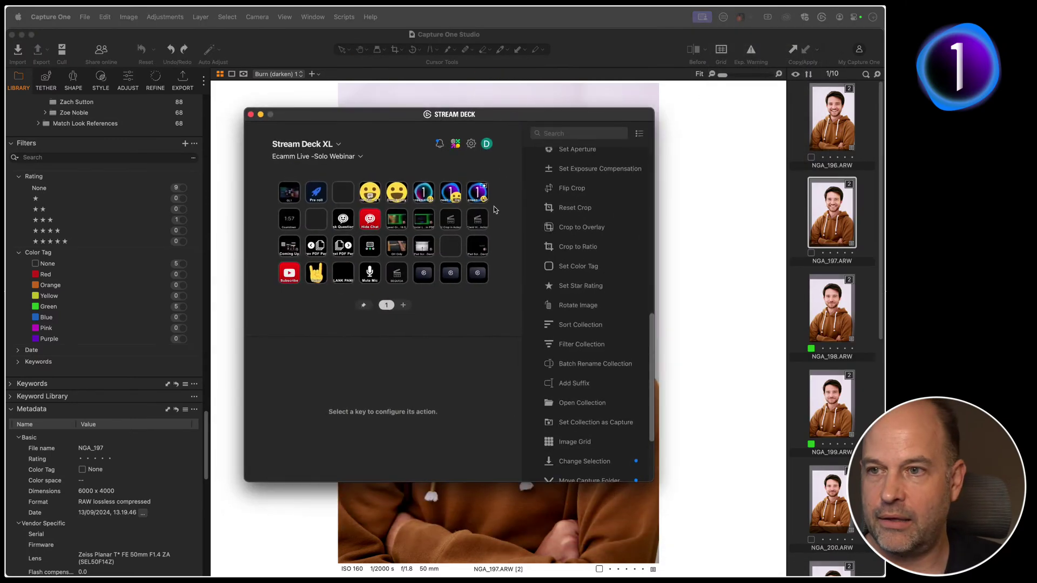
click(356, 156)
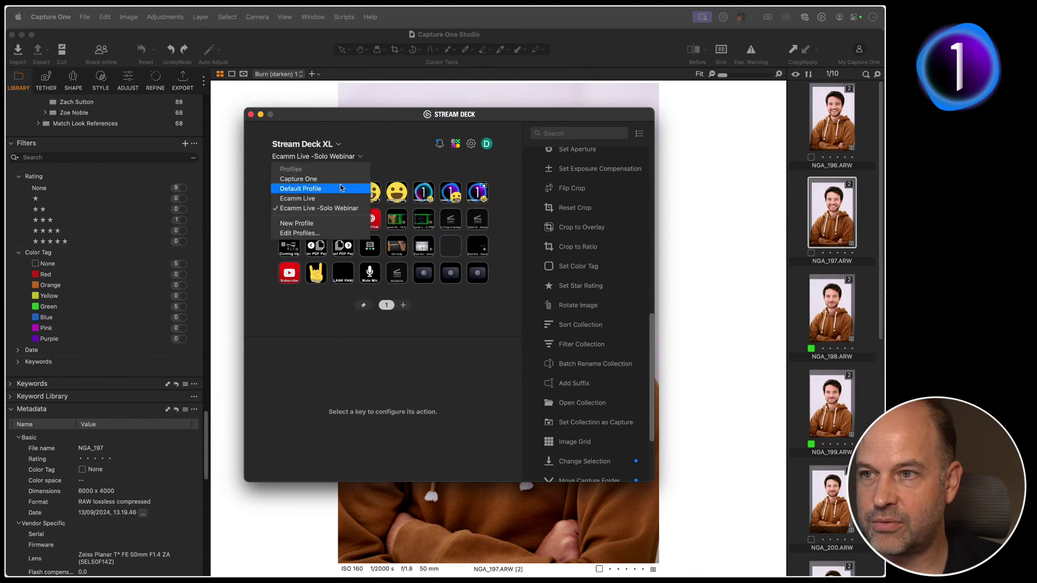
click(340, 177)
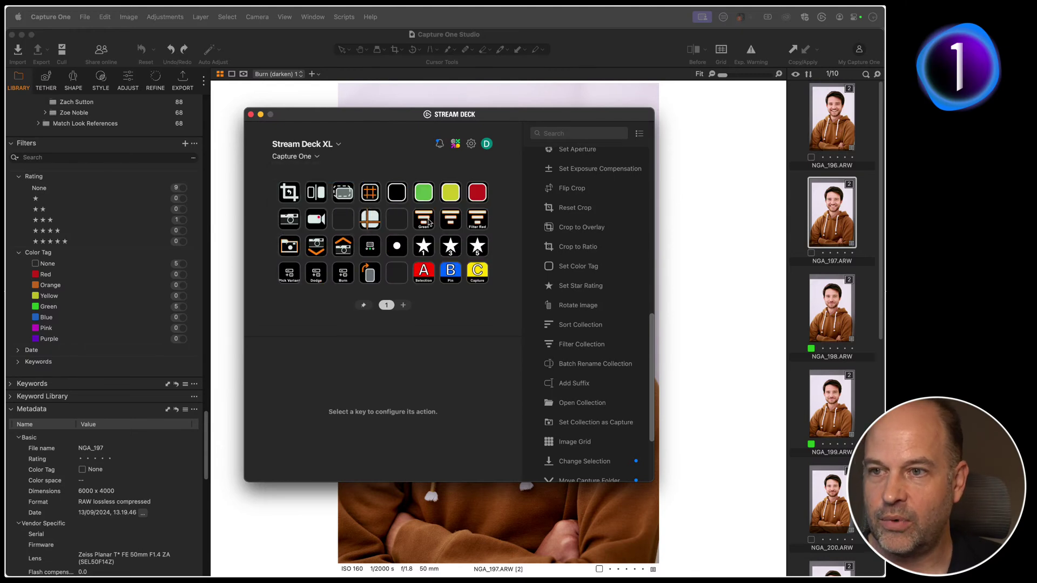
click(430, 226)
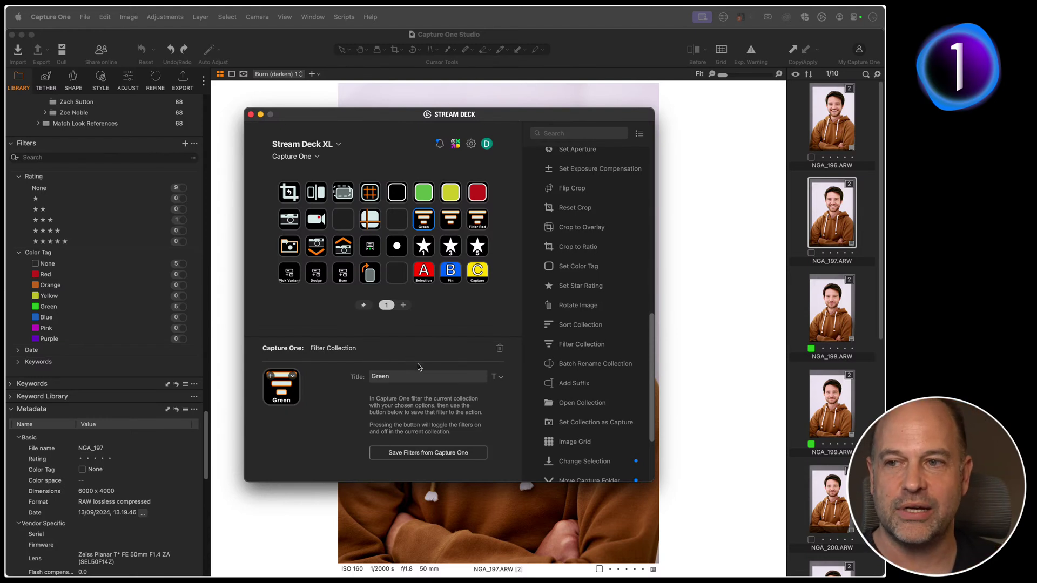
click(319, 159)
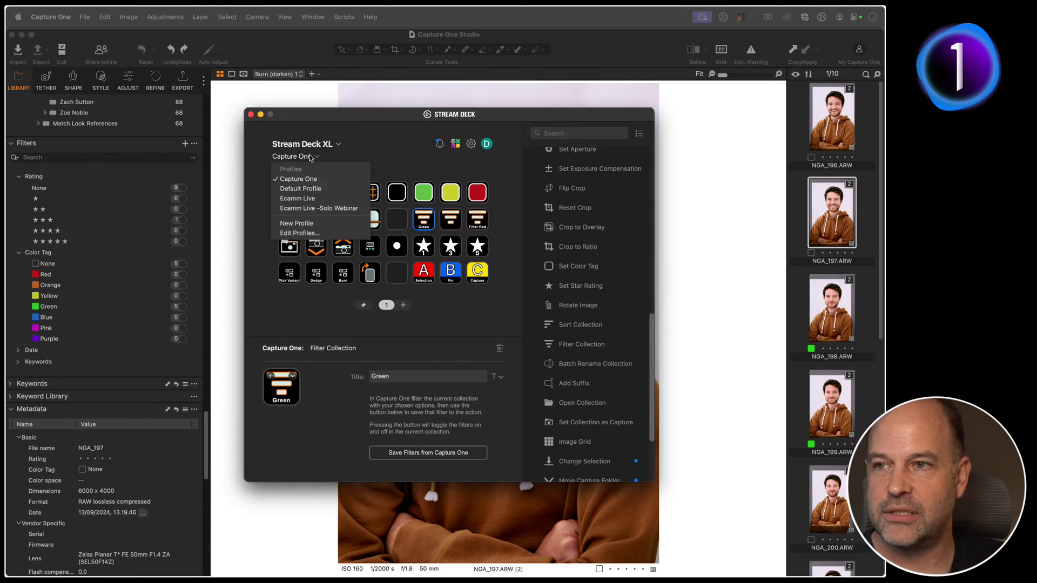
click(323, 209)
click(251, 114)
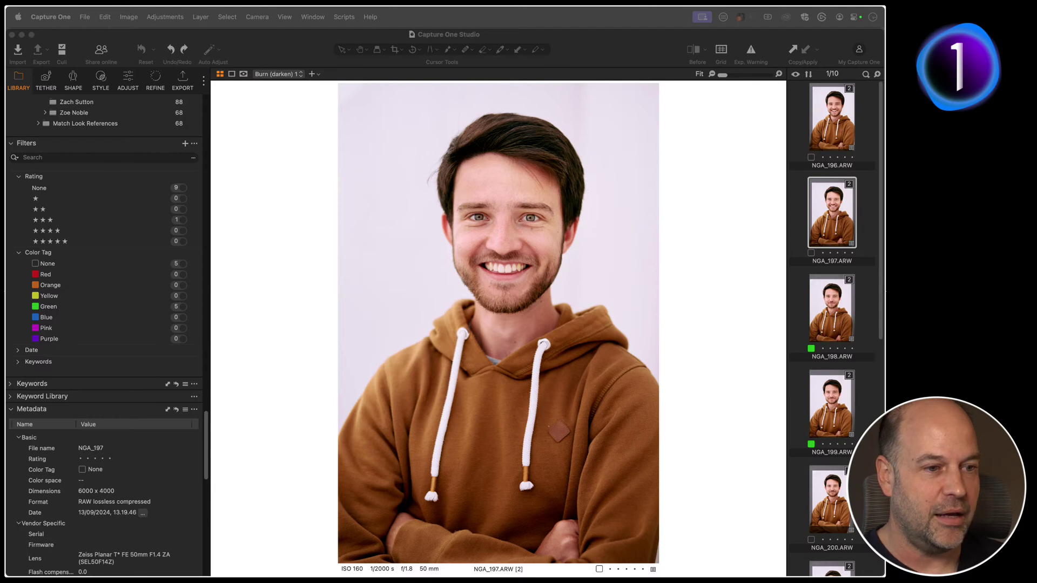
Step: Rotate the portrait 90° clockwise, undo the rotation, and switch to the Adjust tool tab
click(318, 263)
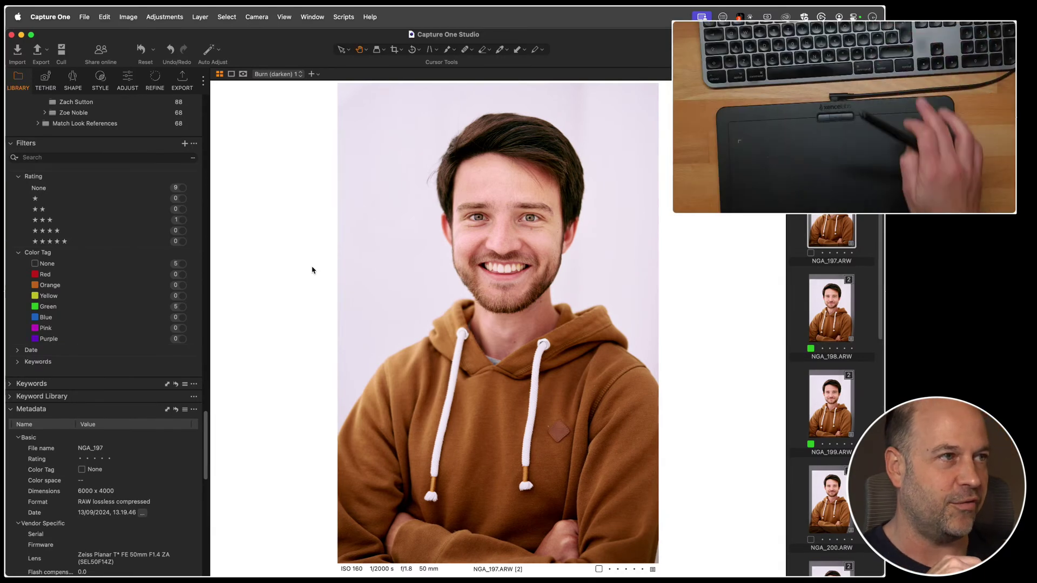
key(super+alt+r)
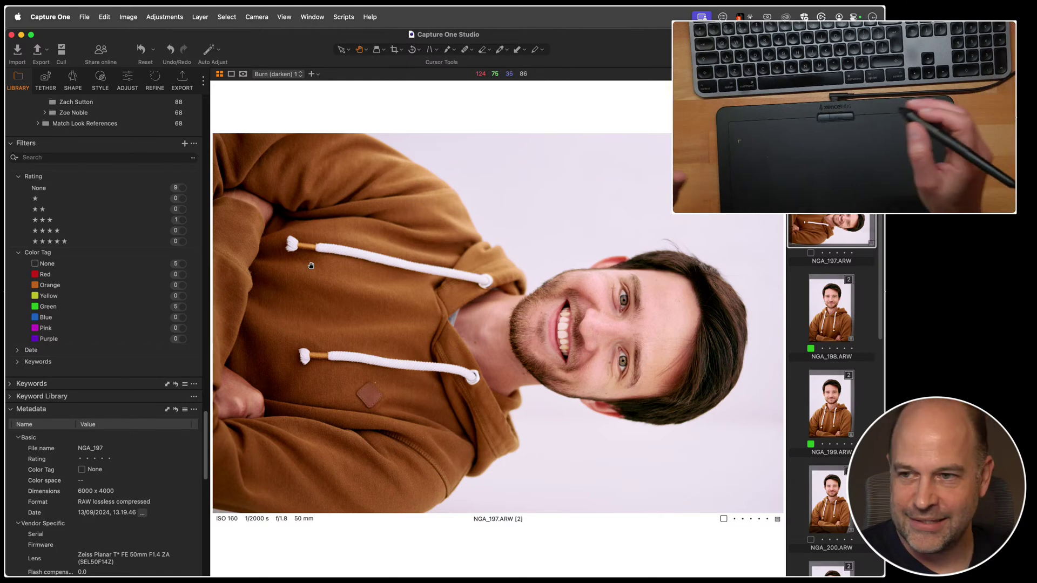
key(super+z)
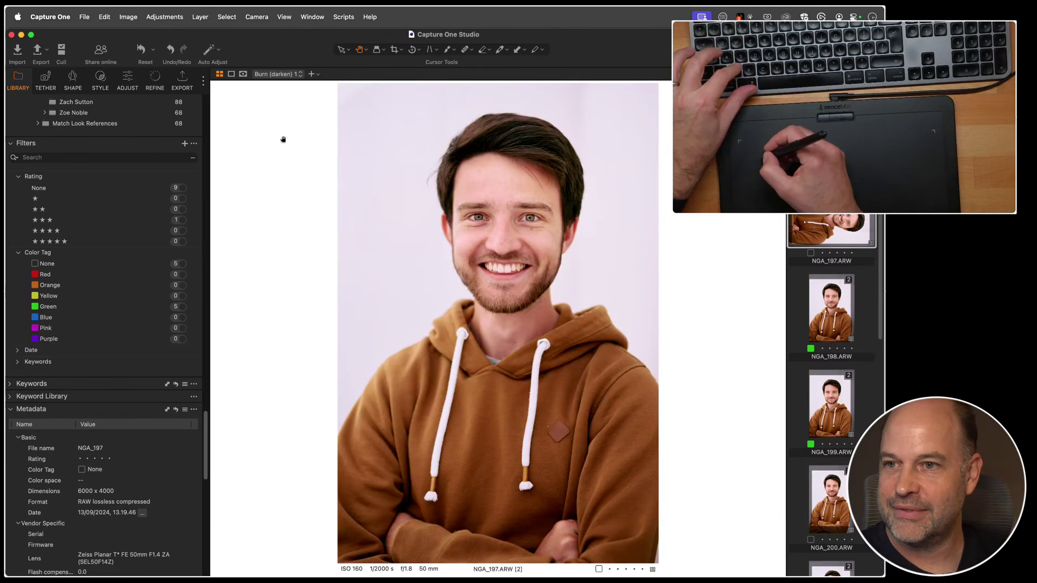
click(127, 79)
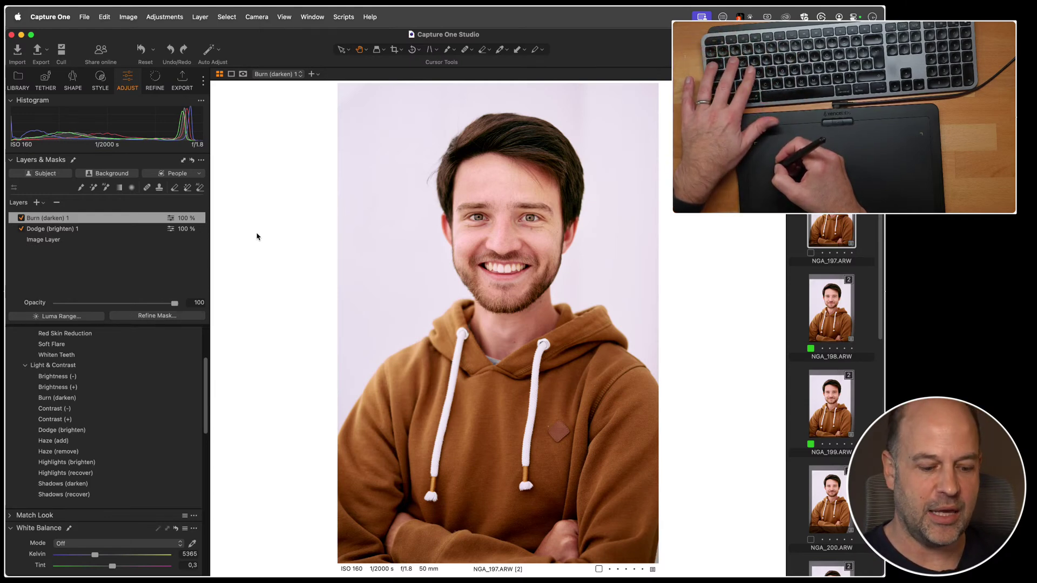
Step: Brighten NGA_197's Image Layer exposure, then raise exposure on NGA_197, NGA_198 and NGA_199 together
key(e)
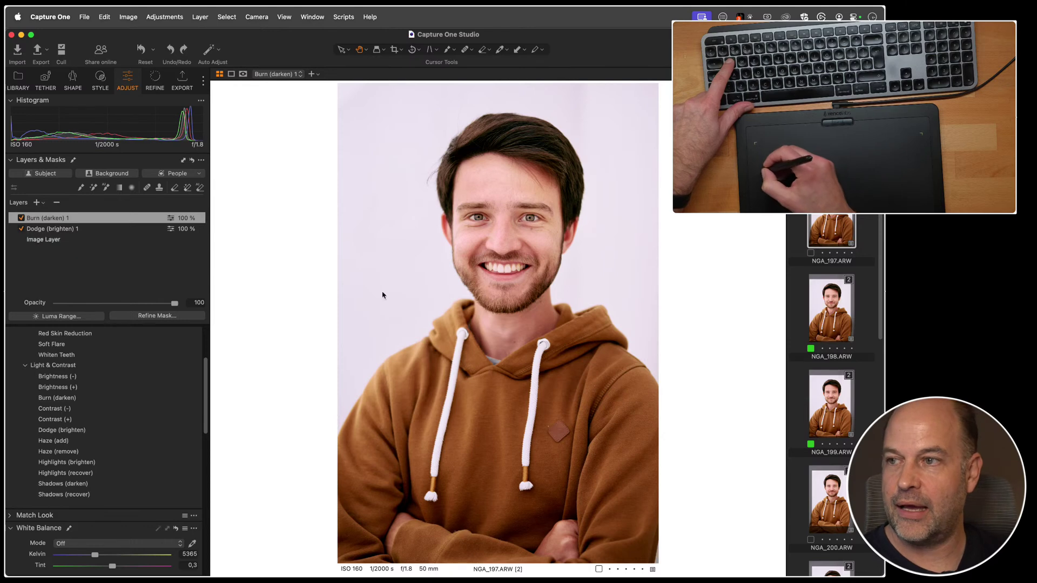
key(super+alt+Down)
key(e)
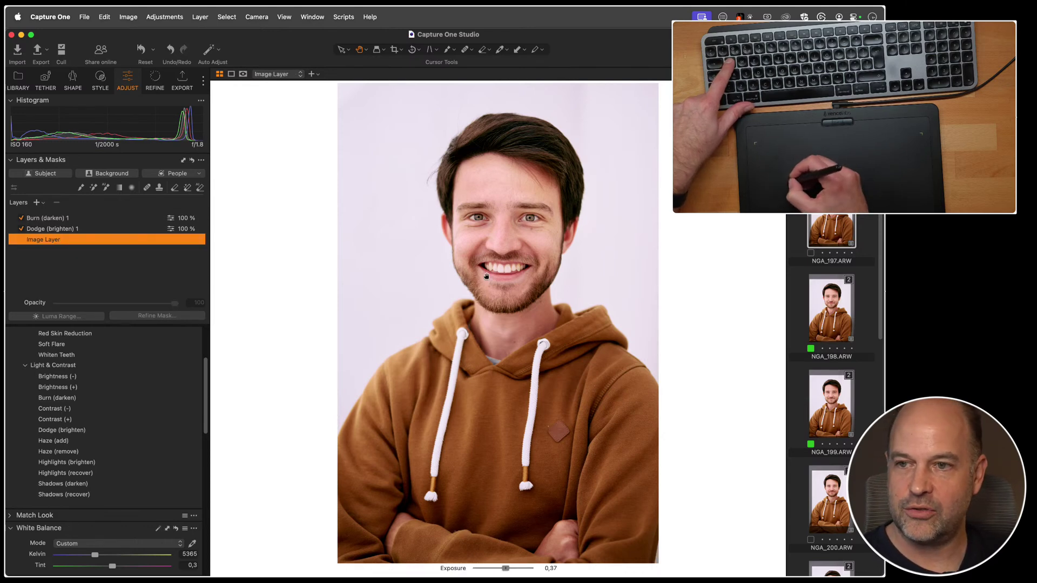
mouse_move(477, 226)
mouse_down()
mouse_move(574, 226)
mouse_move(462, 224)
mouse_move(513, 235)
mouse_move(493, 237)
mouse_up()
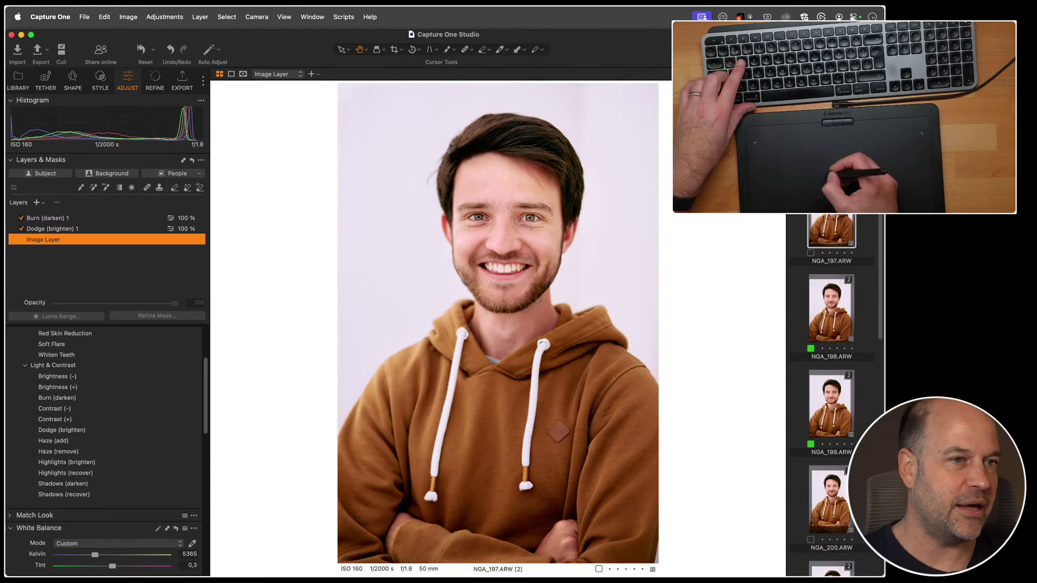
key(shift+Down)
key(shift+Down)
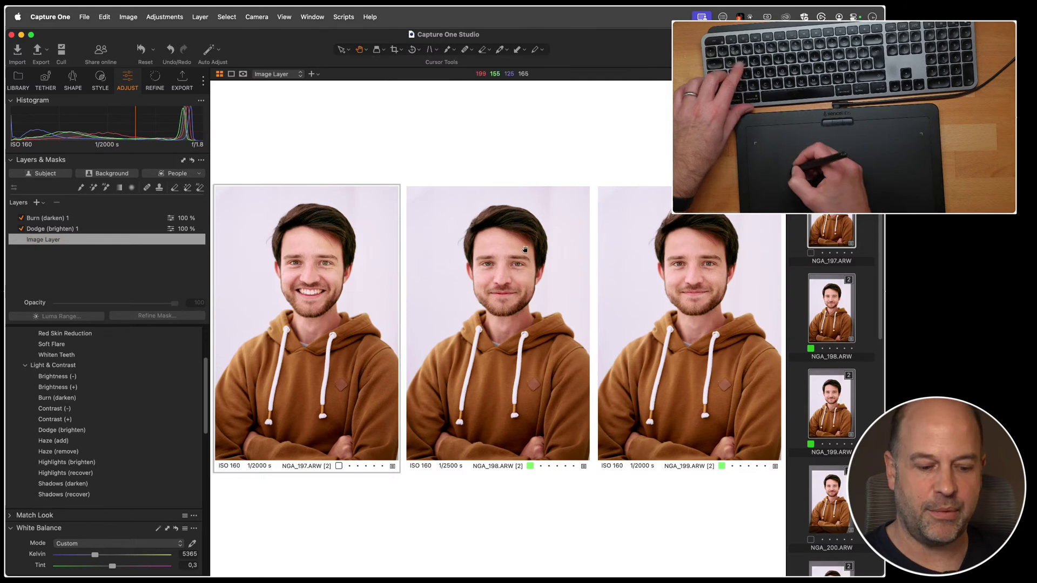
mouse_move(525, 249)
mouse_down()
mouse_move(538, 249)
mouse_move(493, 242)
mouse_move(500, 249)
mouse_up()
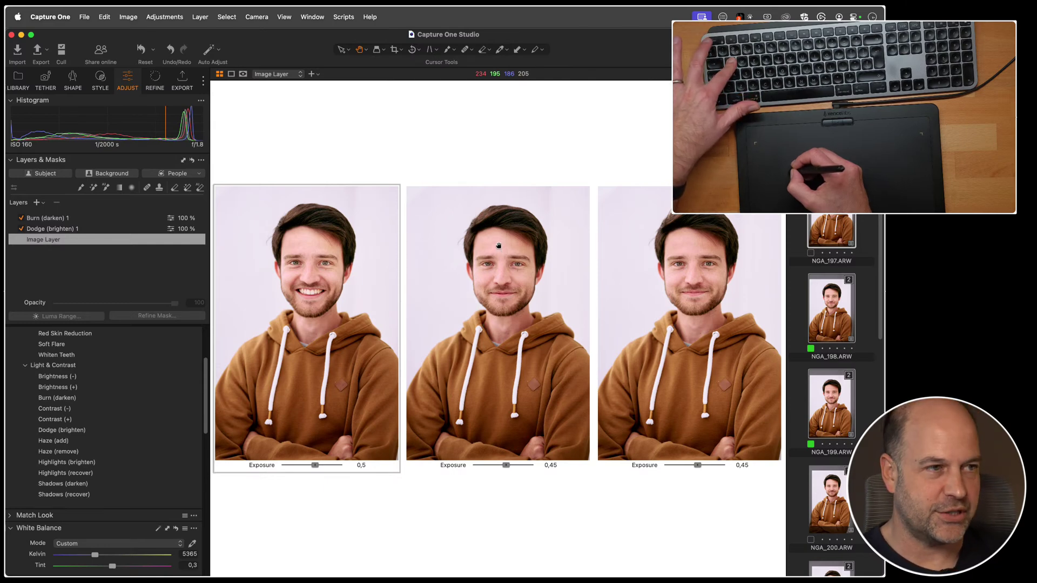
click(106, 18)
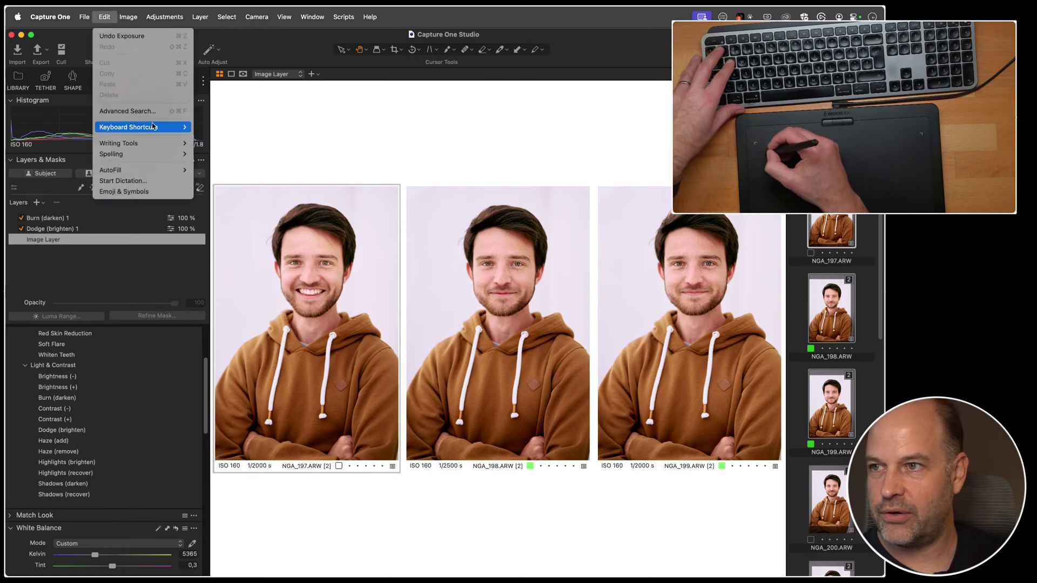
mouse_move(170, 127)
click(250, 128)
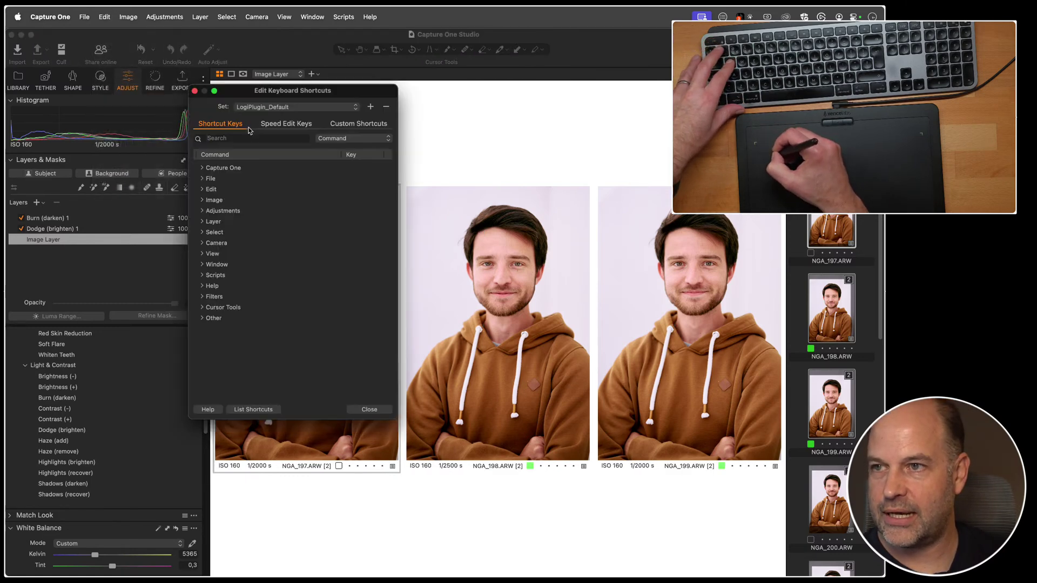
click(293, 126)
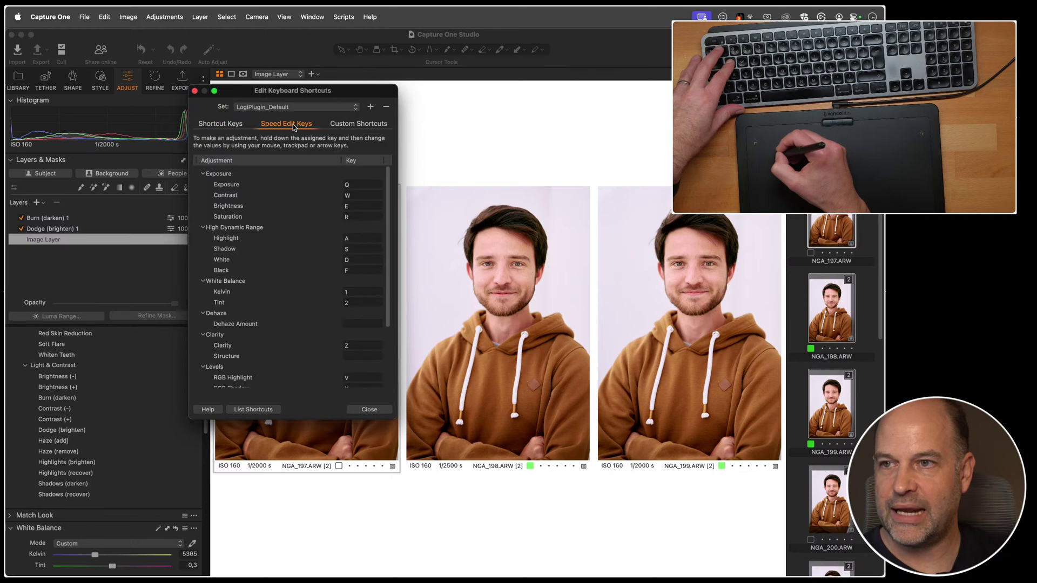
scroll(293, 221, down, 5)
scroll(293, 221, up, 1)
scroll(296, 213, down, 3)
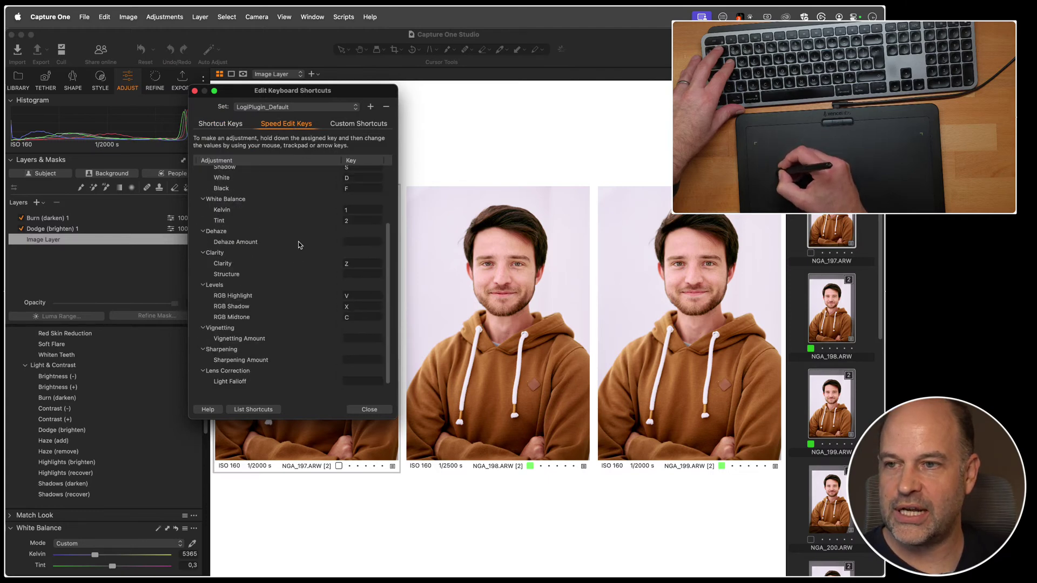
scroll(297, 207, up, 3)
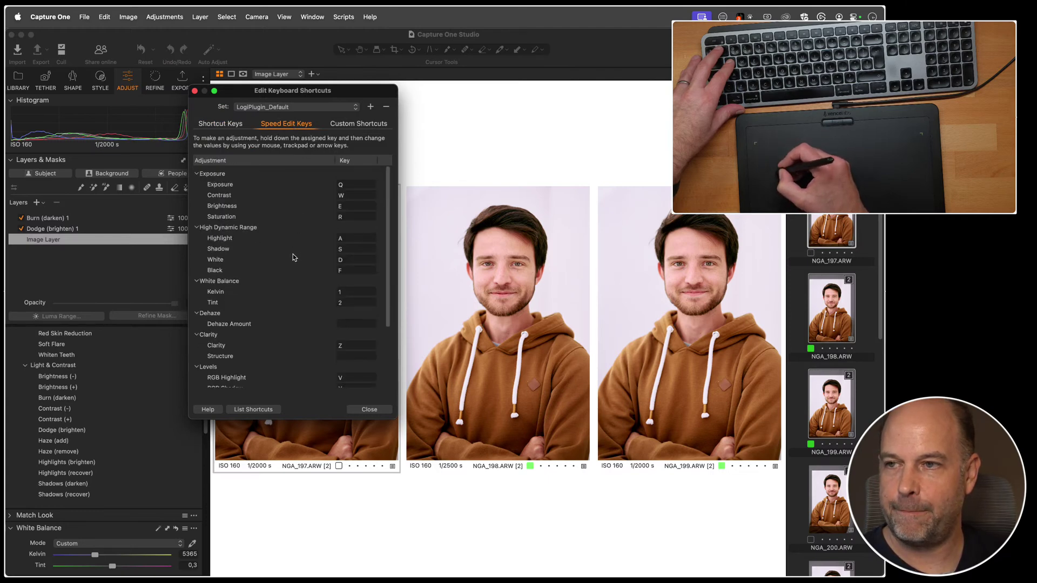
click(194, 90)
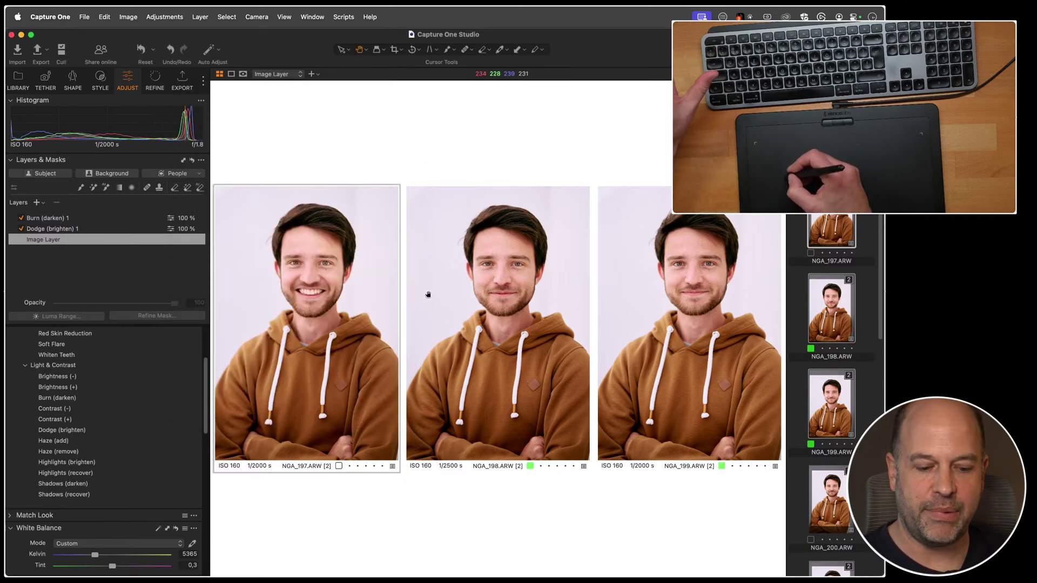
Step: Speed-edit exposure and white balance Kelvin on the three selected portraits at once
key(q)
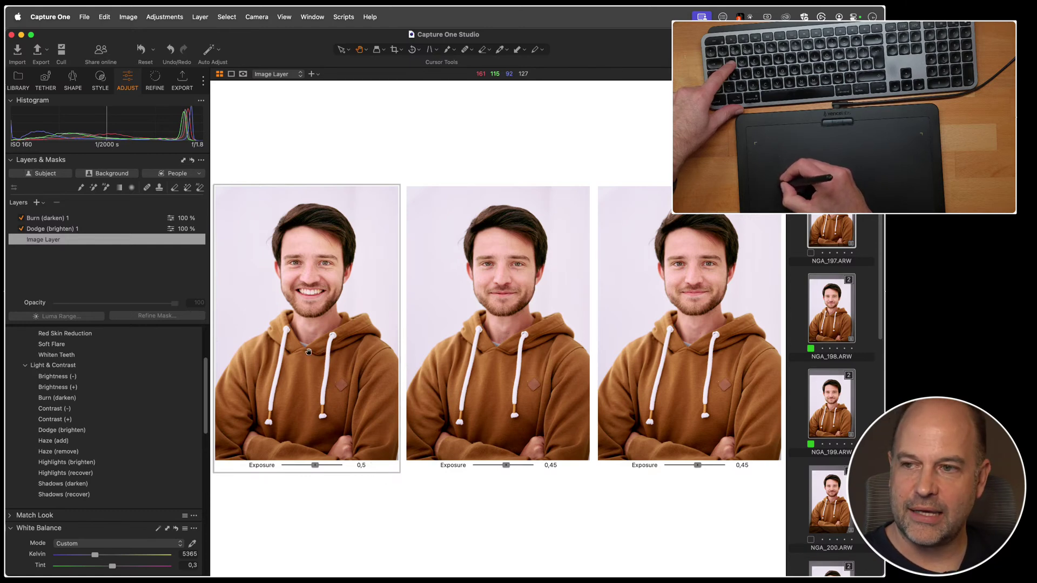
drag(468, 324, 548, 322)
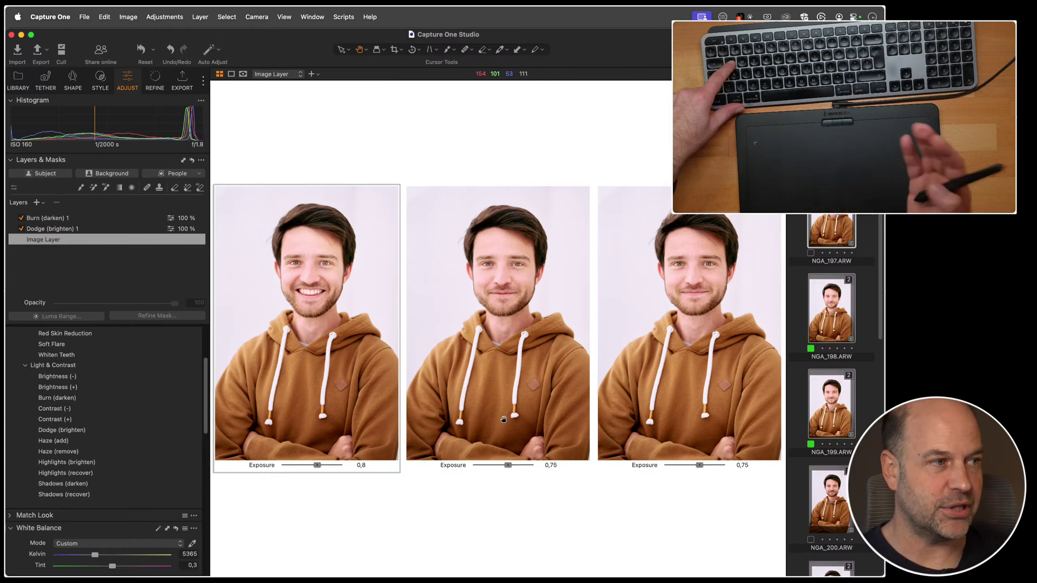
mouse_move(475, 341)
mouse_down()
mouse_move(435, 342)
mouse_move(475, 346)
mouse_up()
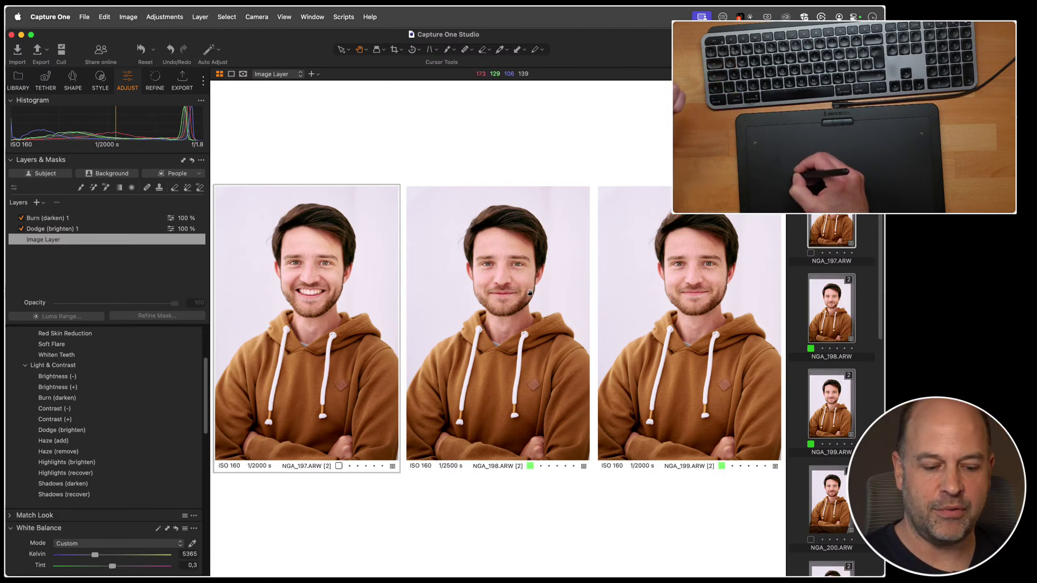
key(1)
drag(506, 308, 553, 315)
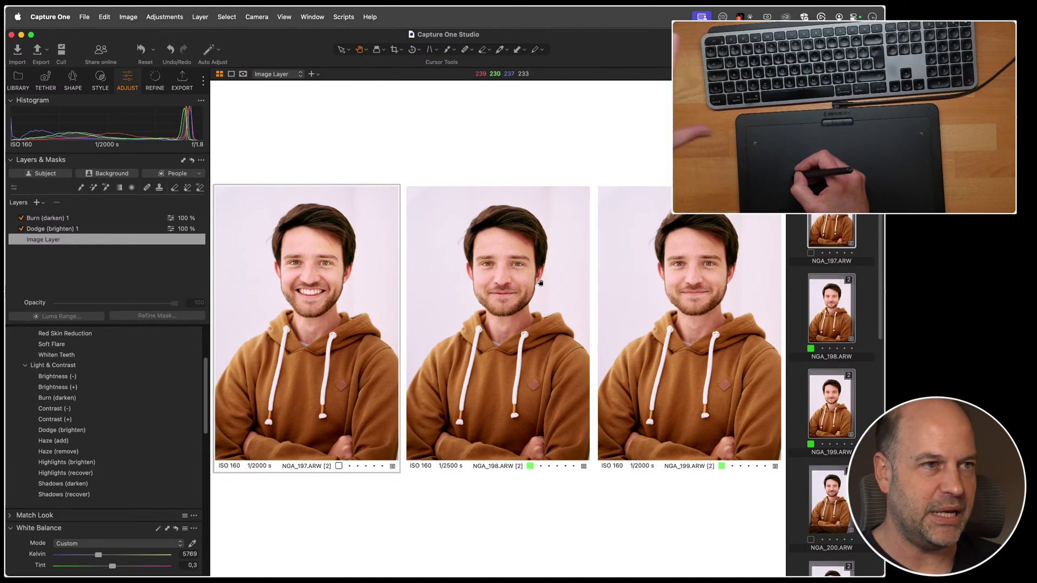
Step: Show NGA_197 alone, reset its exposure, and brighten it to about 0,78
click(826, 232)
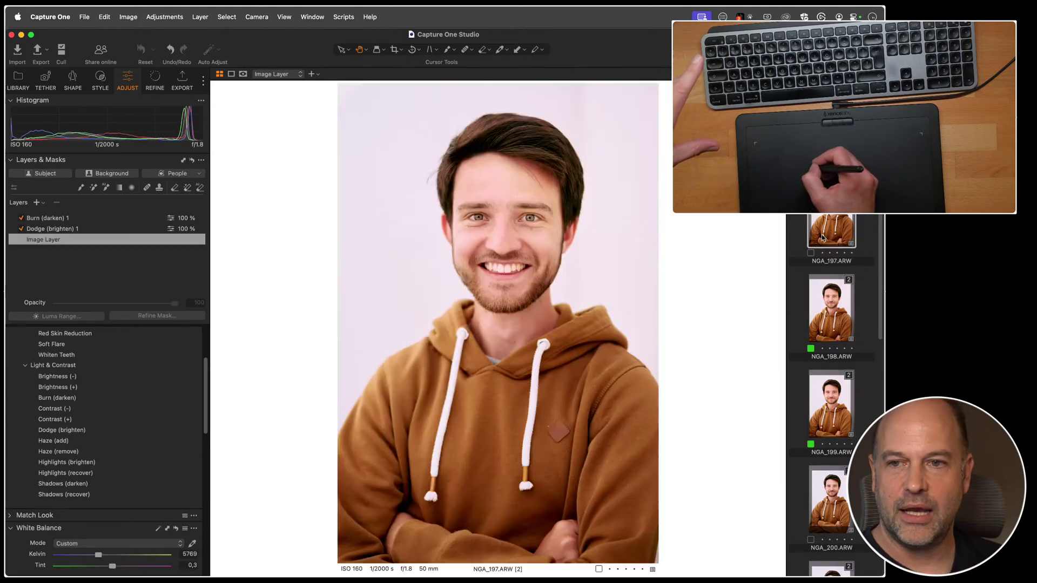
key(q)
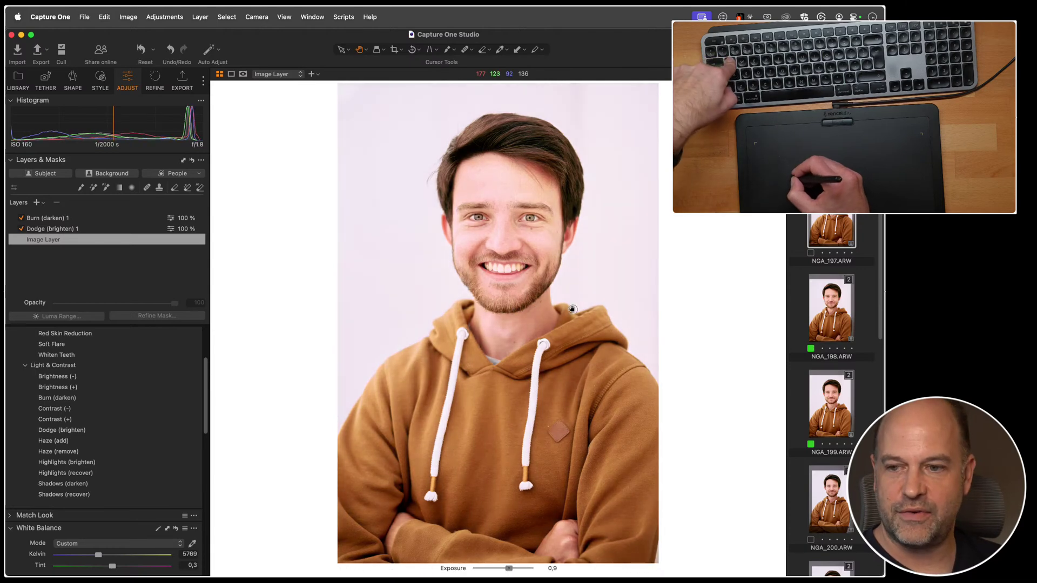
drag(534, 310, 562, 313)
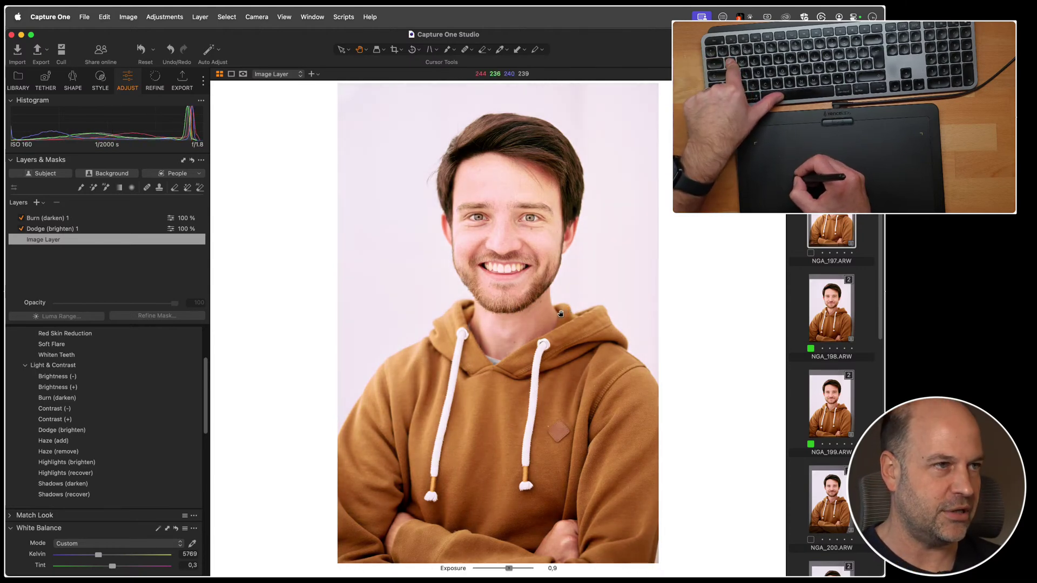
double_click(559, 315)
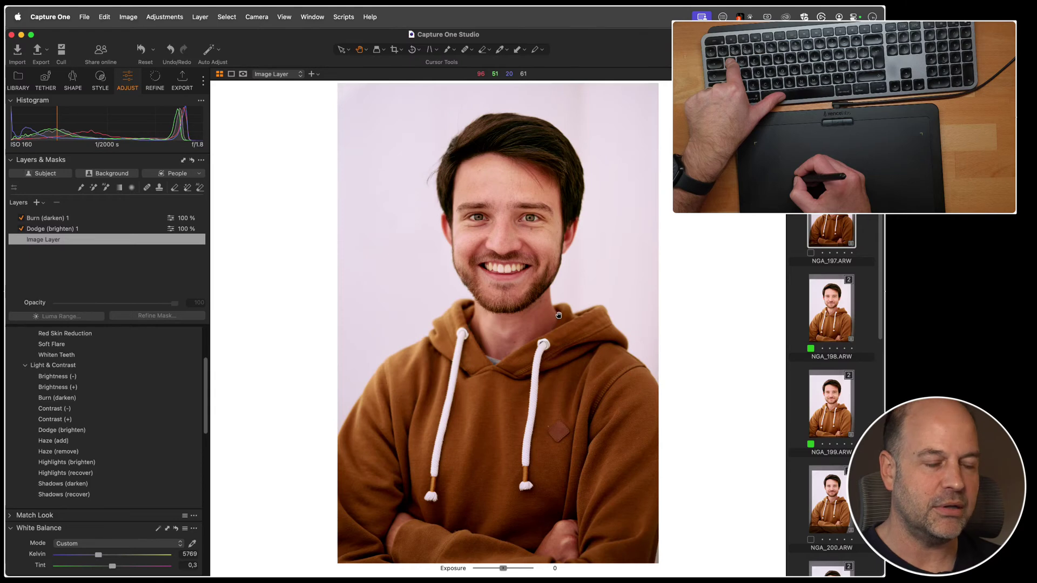
drag(489, 308, 550, 331)
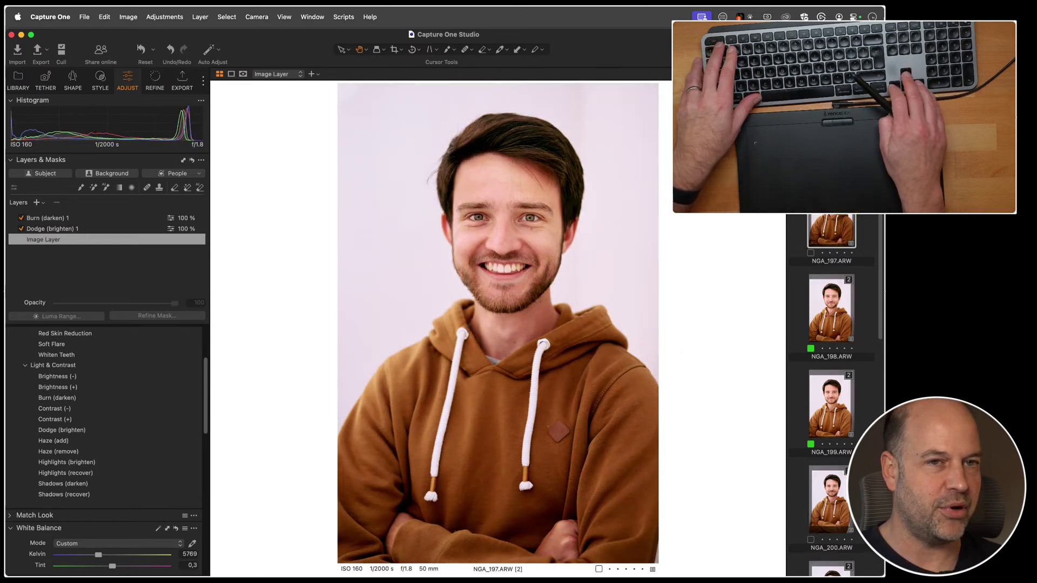
Step: Move from NGA_197 down the filmstrip, raising the next portrait's exposure along the way
click(804, 218)
click(831, 232)
key(Down)
key(Down)
key(Down)
key(Down)
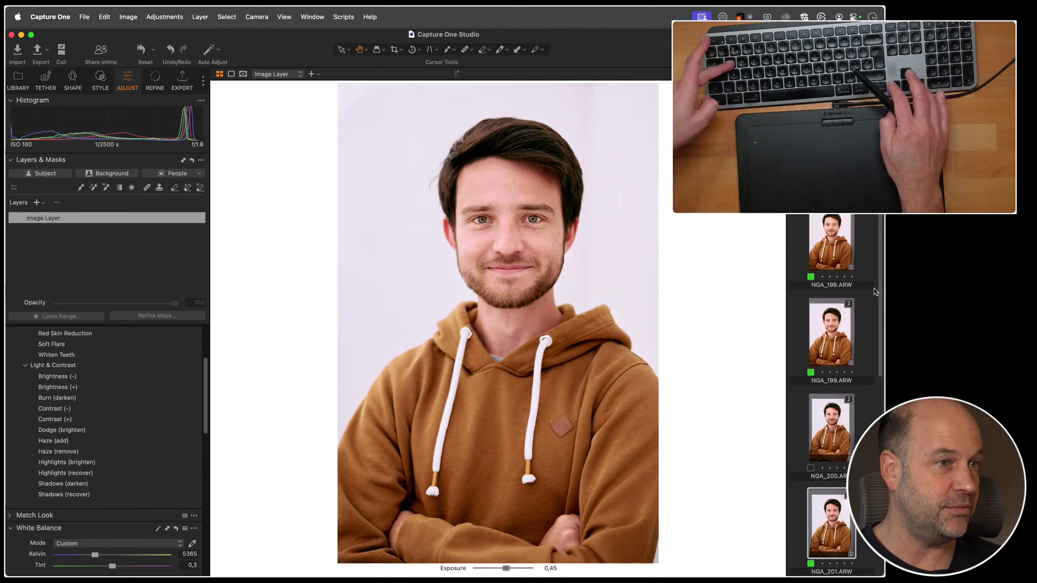
key(q+Right)
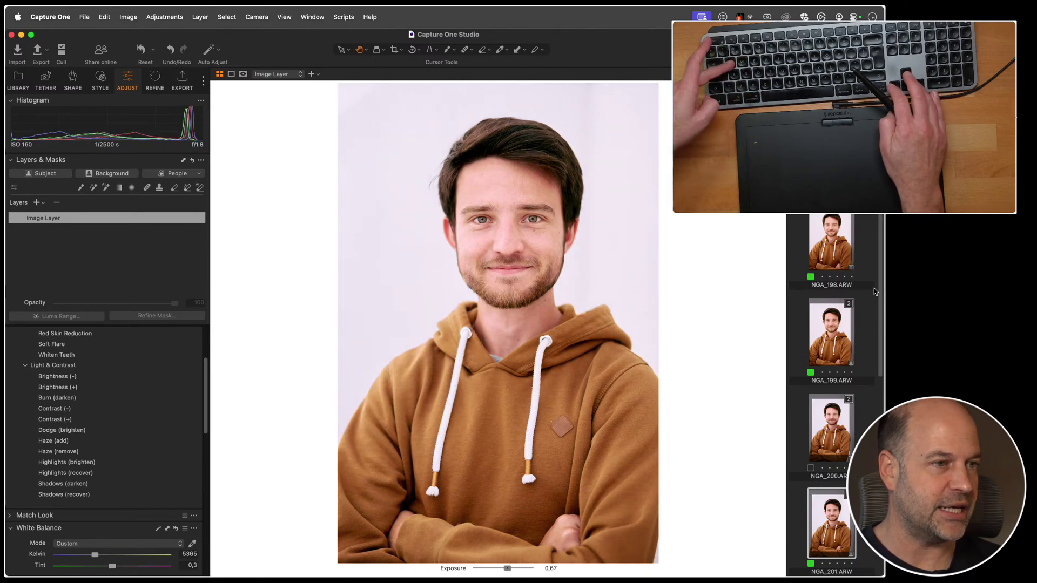
key(Right)
key(Right)
key(Right)
key(Right)
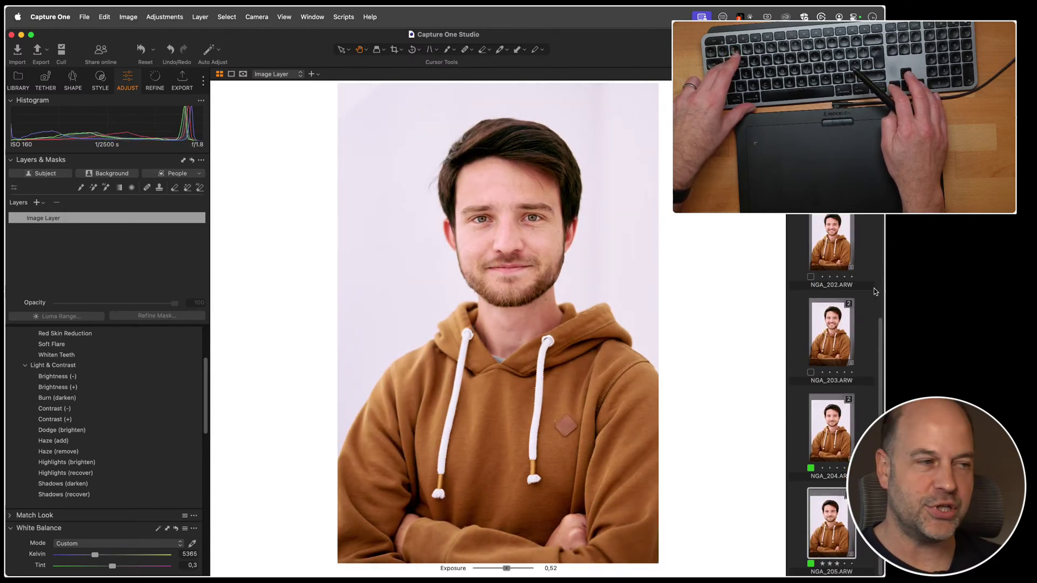
Step: Brighten NGA_205, then step back to NGA_199 and raise its exposure to 0,72
key(super+shift+v)
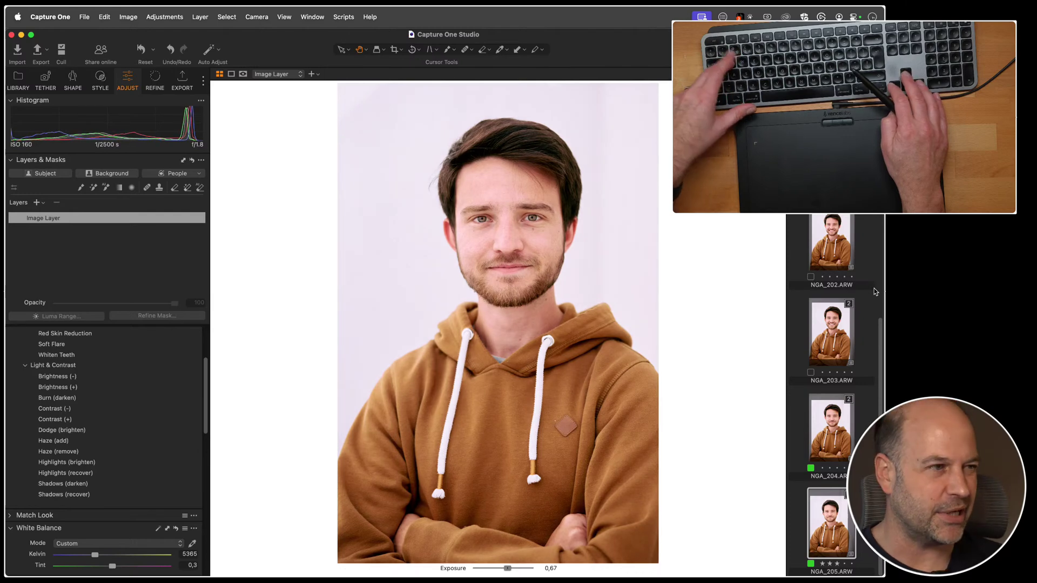
key(Left)
key(q)
key(Left)
key(Left)
key(Left)
key(Left)
key(Left)
key(super+shift+v)
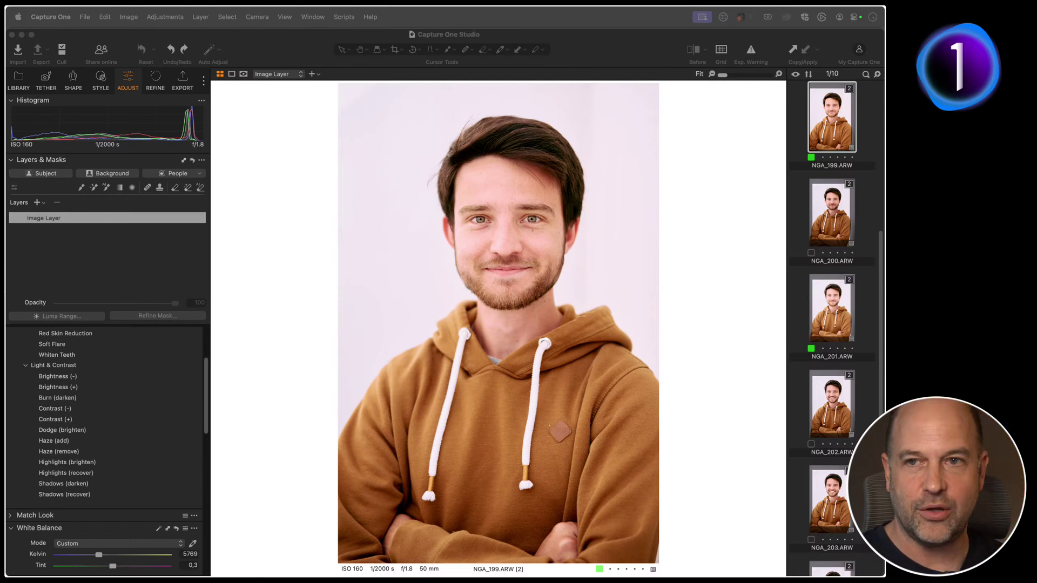
Step: Open the Stream Deck configuration window and choose Add Mobile Device from the device list
click(723, 17)
click(730, 33)
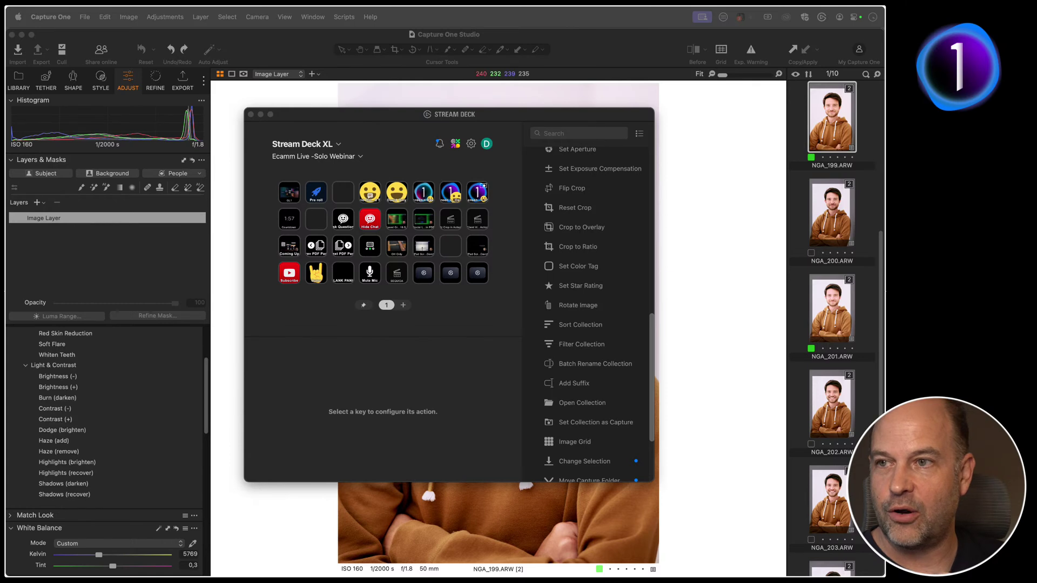
click(351, 156)
click(339, 144)
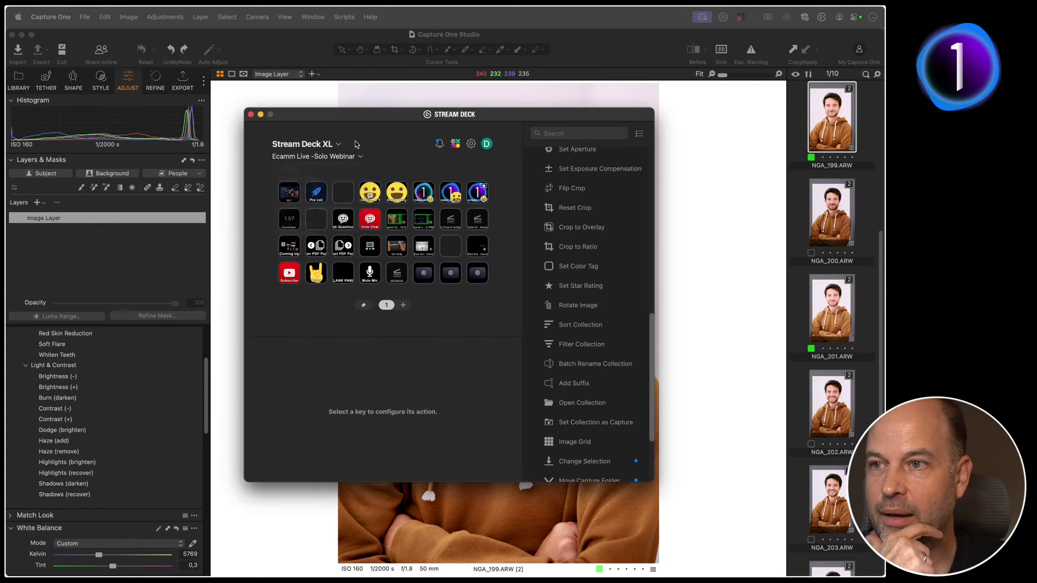
click(339, 144)
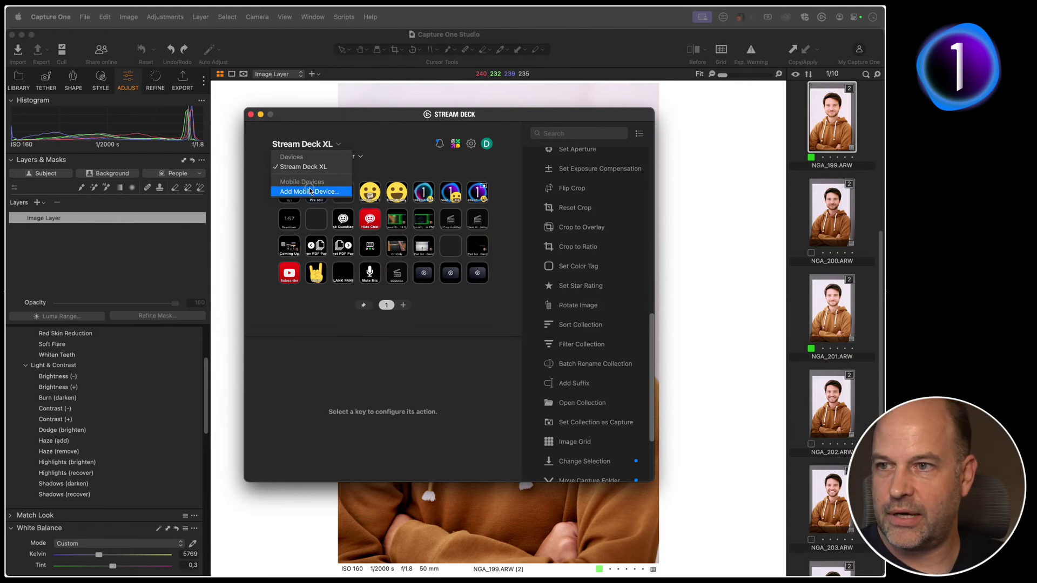
click(320, 193)
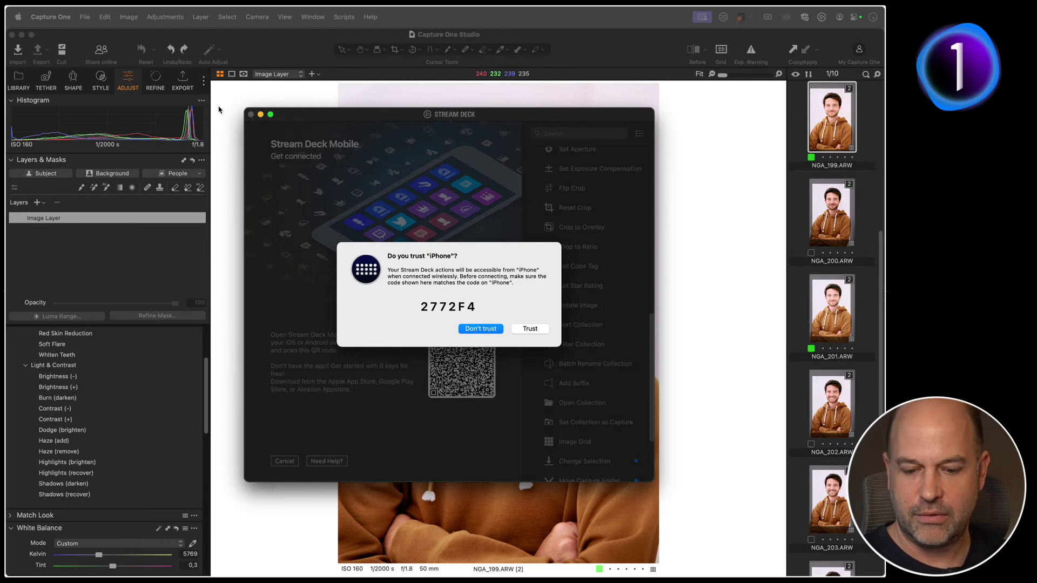
Step: Trust the iPhone so it pairs as My device with its Default Profile
click(530, 328)
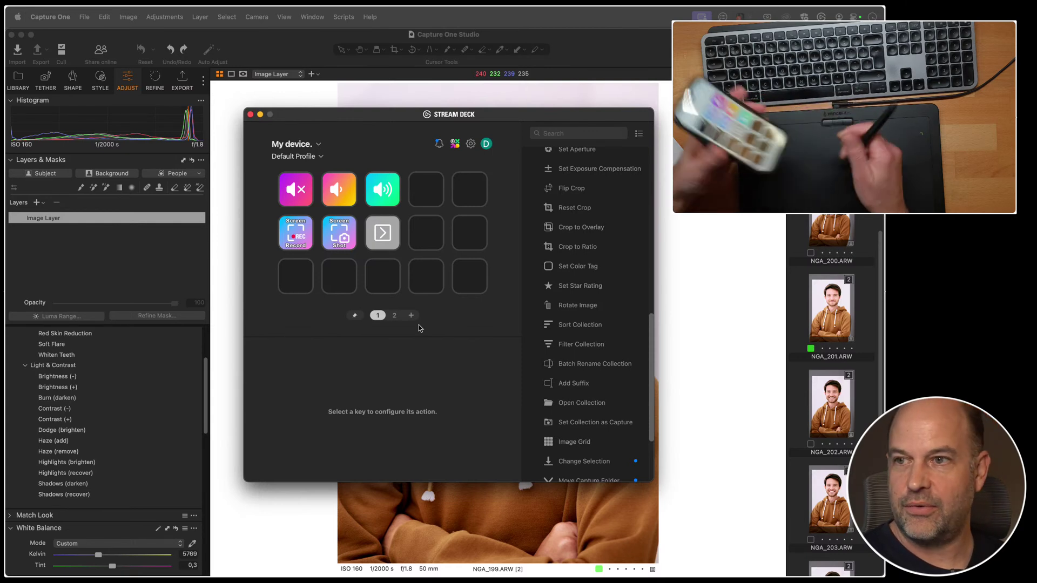
Step: Put Capture One Reset Crop on row 2, column 5 of the phone, then pick Capture One's Crop tool
scroll(598, 234, up, 5)
scroll(597, 235, down, 5)
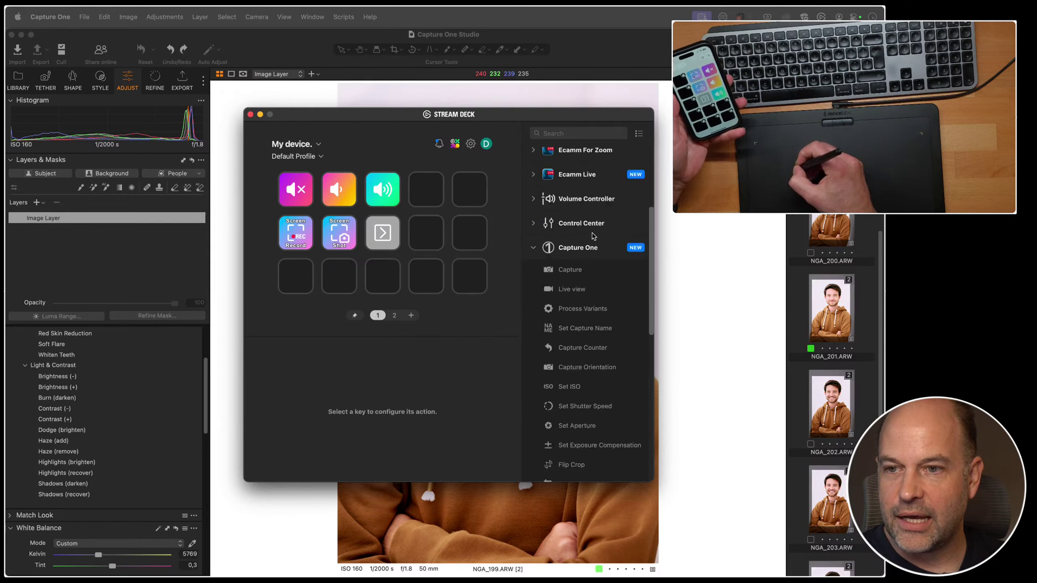
scroll(610, 303, down, 2)
scroll(611, 303, down, 4)
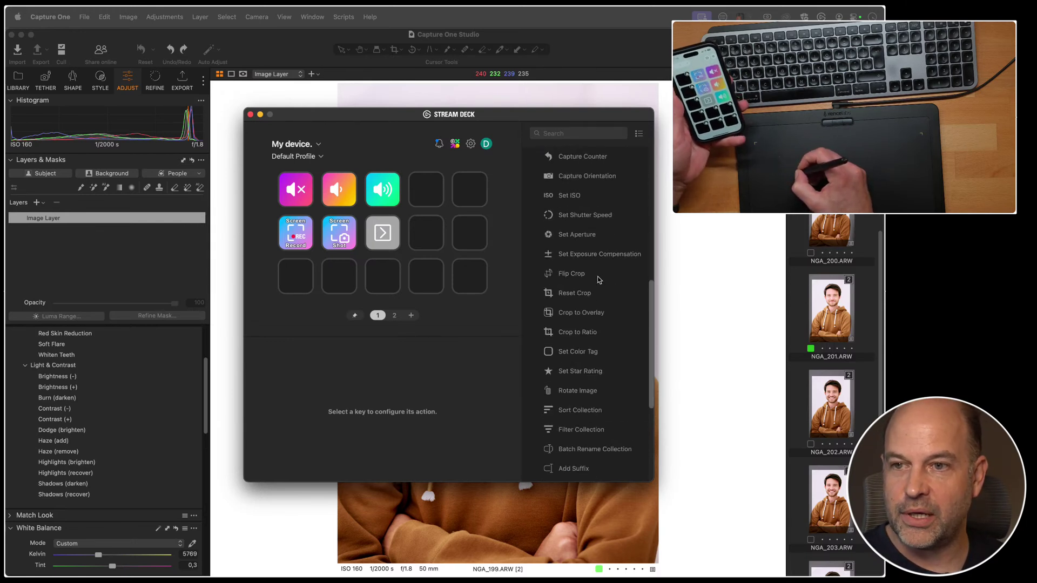
drag(549, 295, 470, 232)
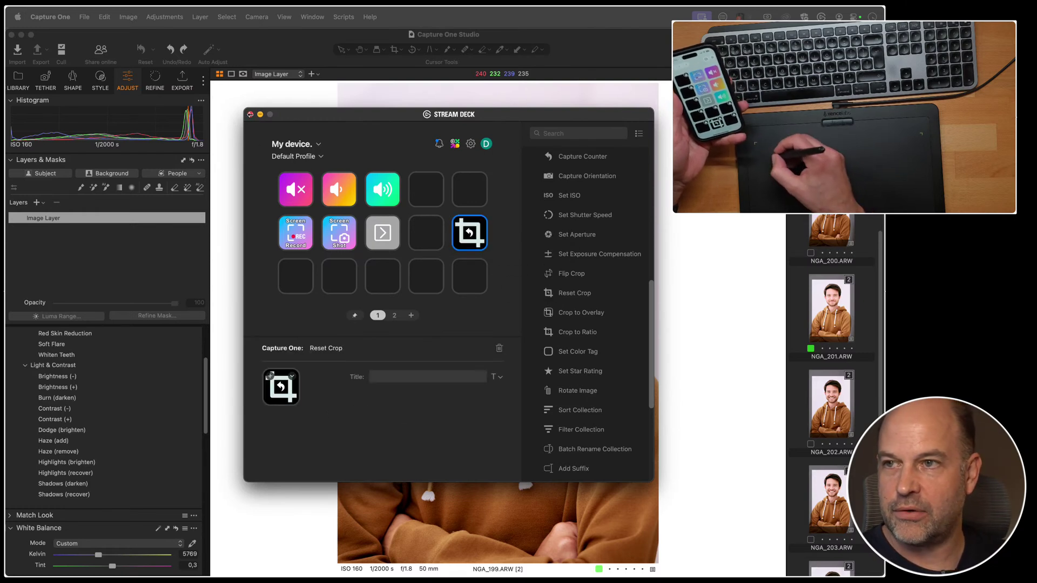
click(242, 130)
click(392, 50)
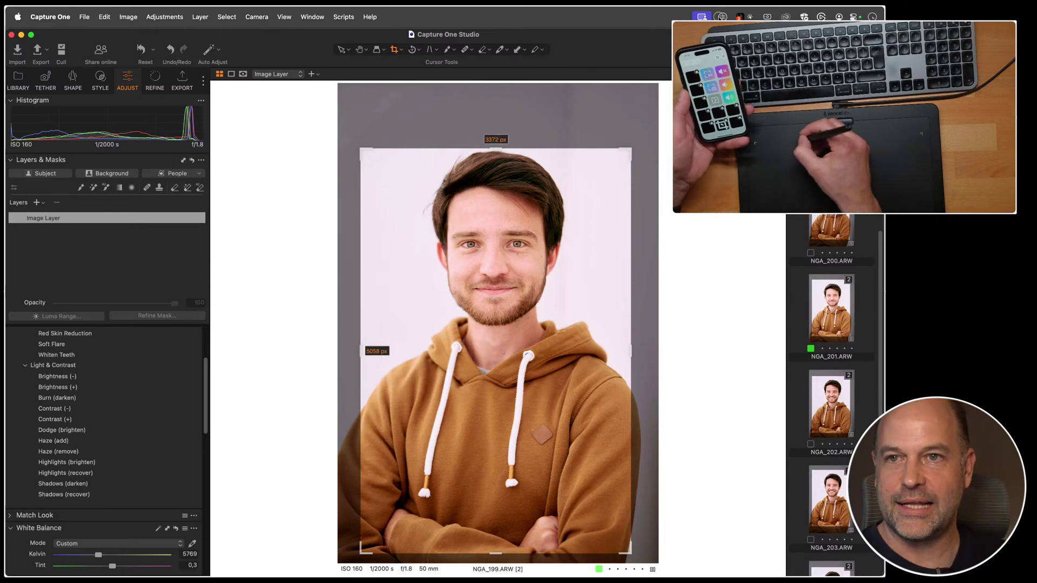
Step: Move the Reset Crop key to row 2's third slot and delete the Next page key
click(484, 230)
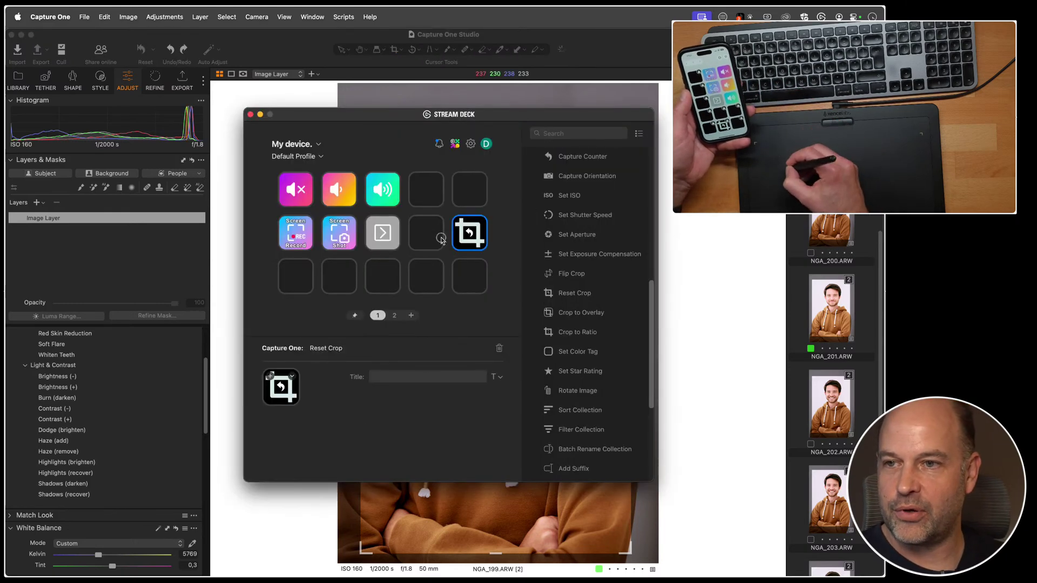
key(cmd+space)
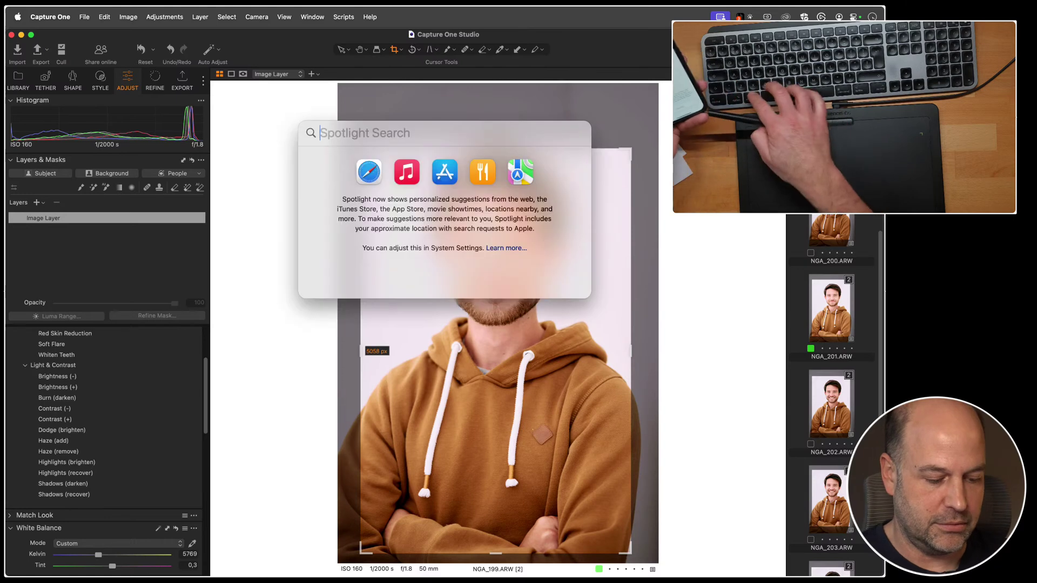
text(str)
key(Return)
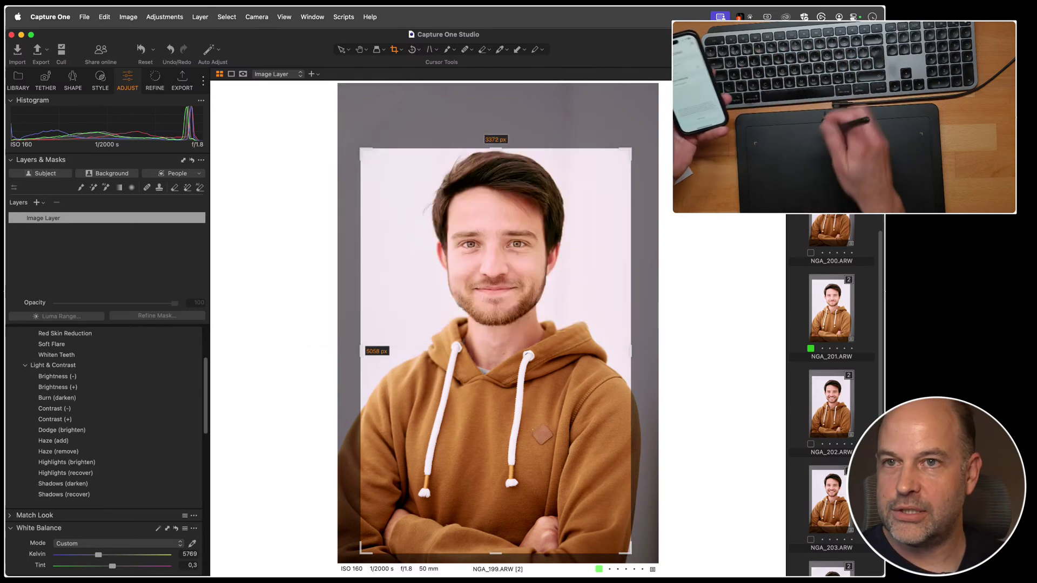
drag(476, 238, 395, 256)
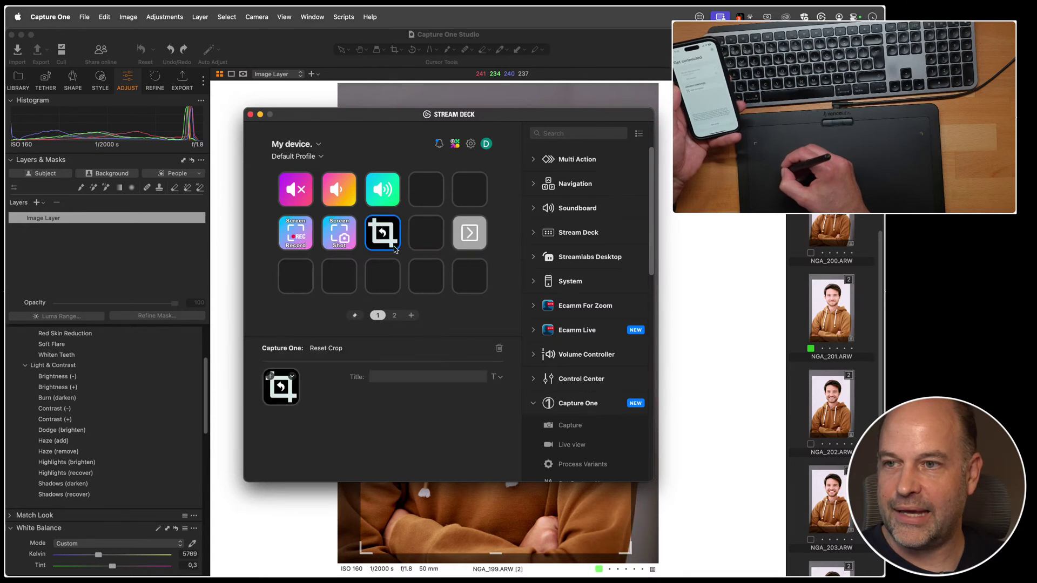
click(476, 236)
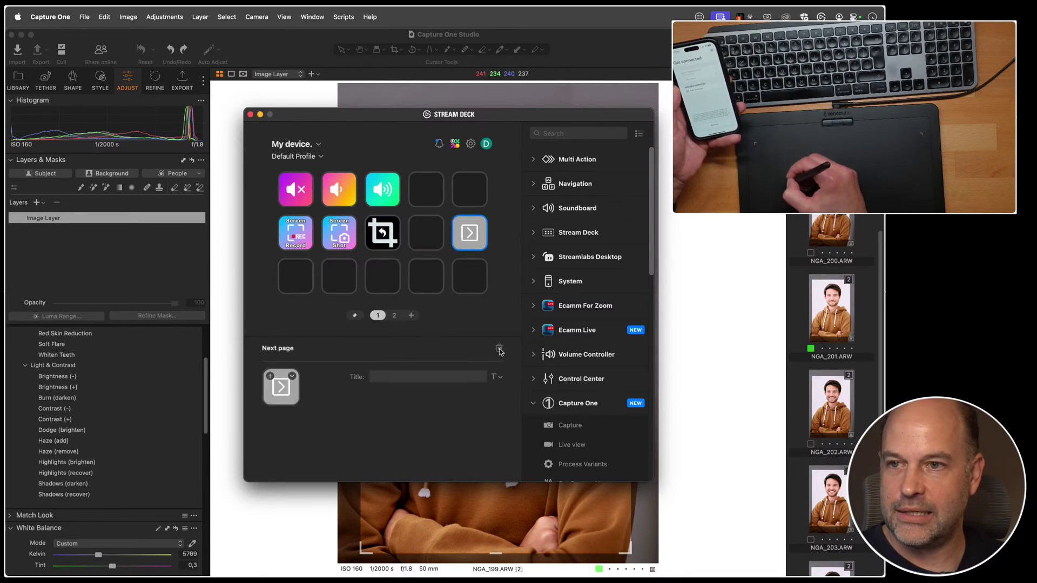
click(499, 348)
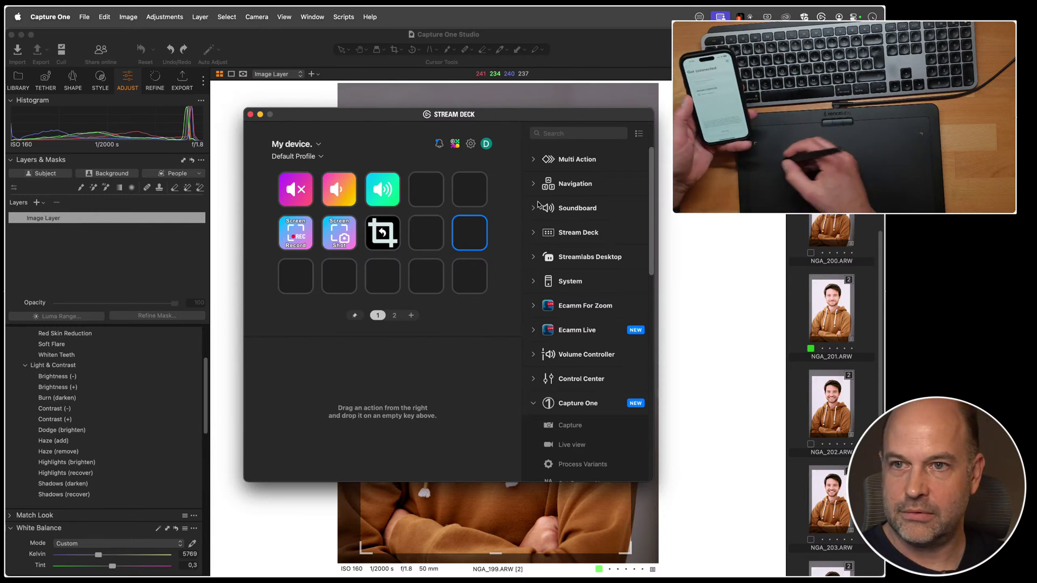
key(super+w)
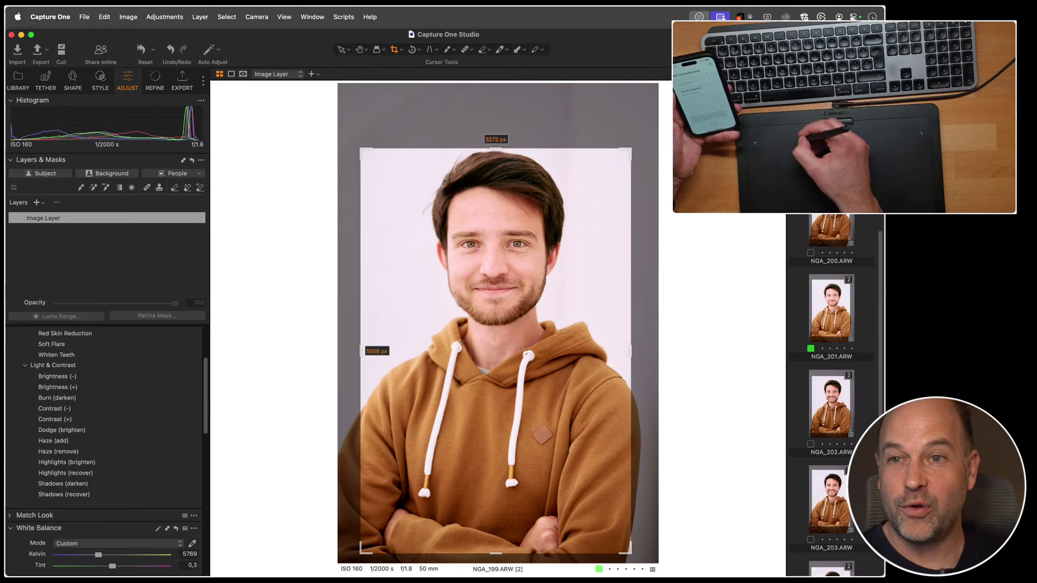
click(631, 200)
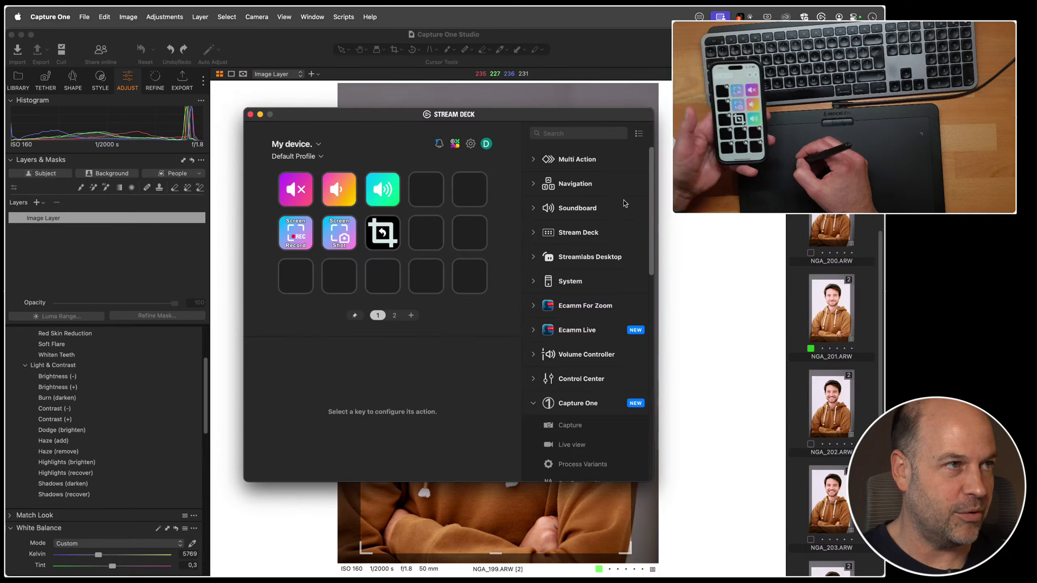
Step: Reset the portrait's crop, draw a tighter crop, then reset back to the full frame
click(722, 232)
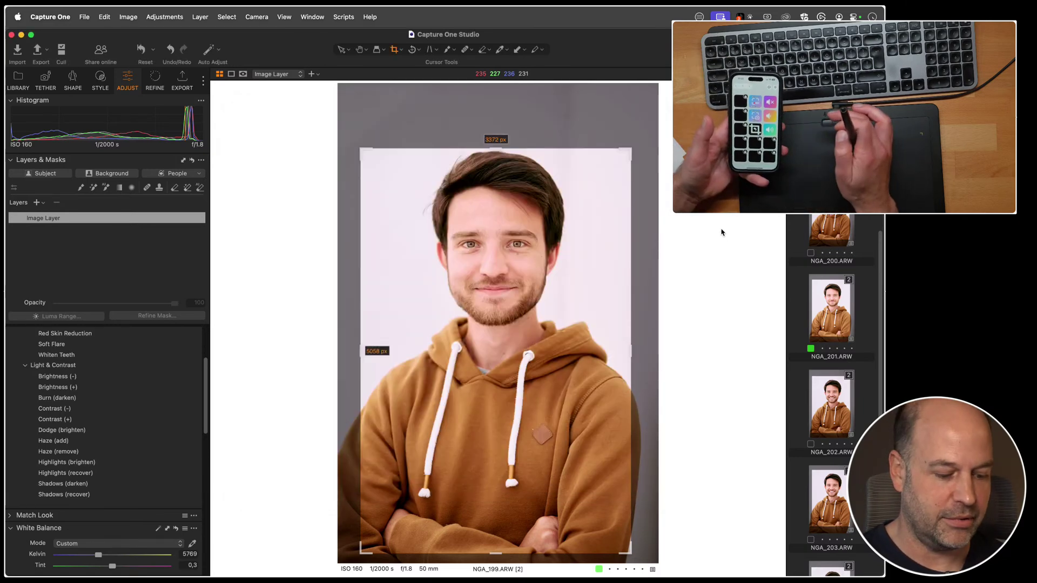
key(c)
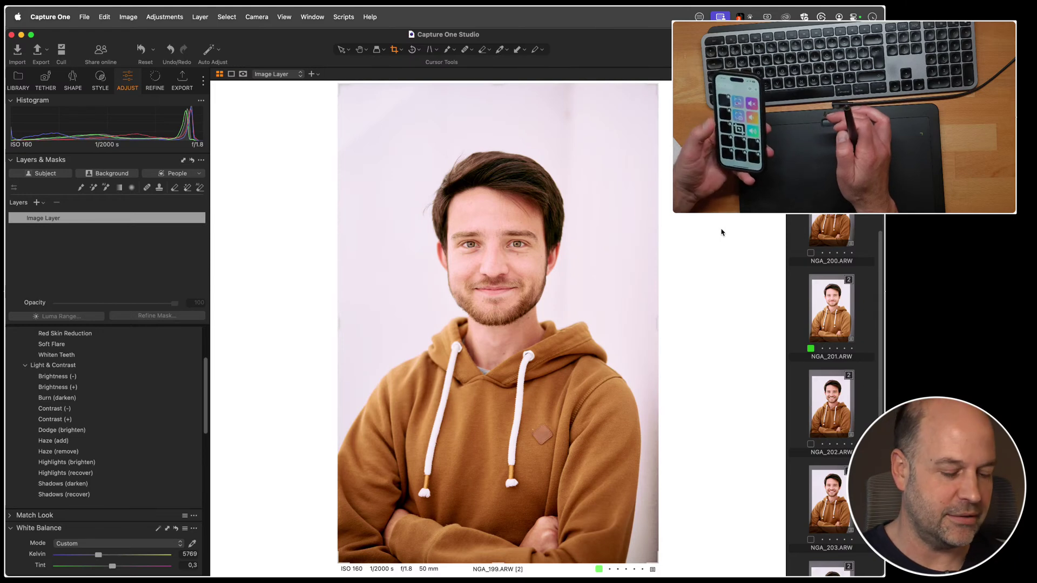
drag(338, 85, 407, 187)
key(super+z)
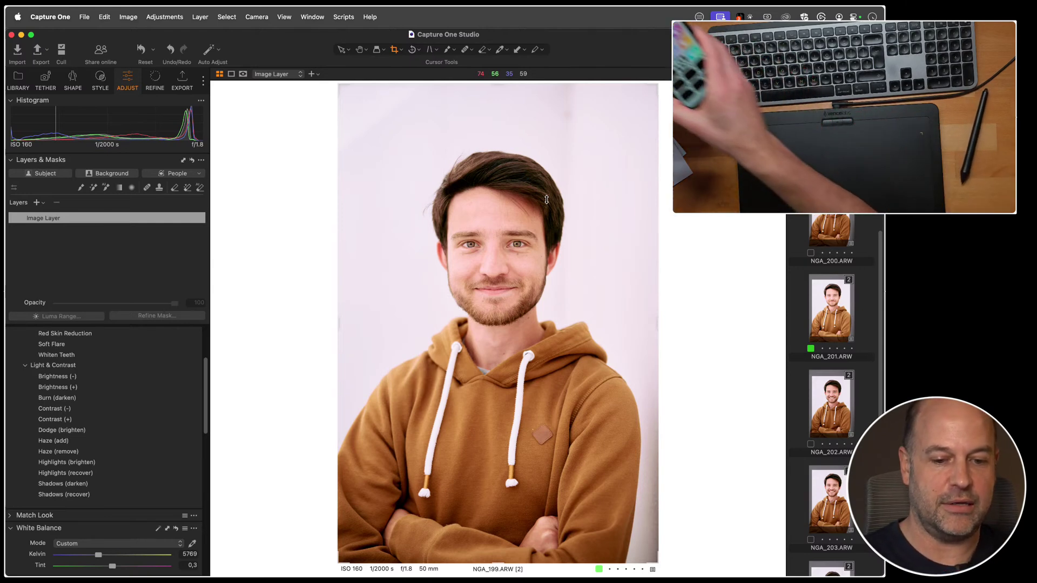
key(Caps_Lock)
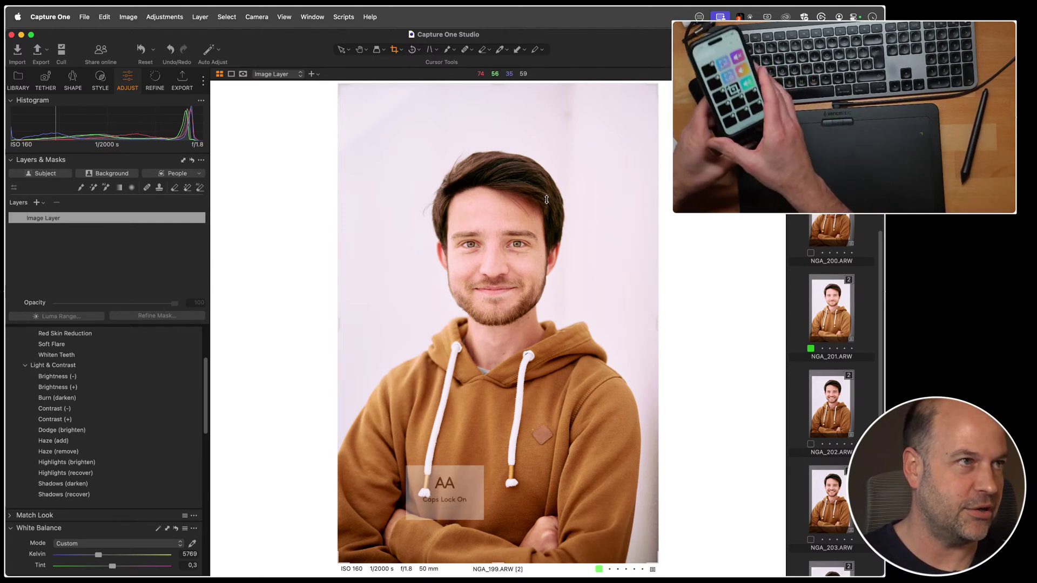
key(Caps_Lock)
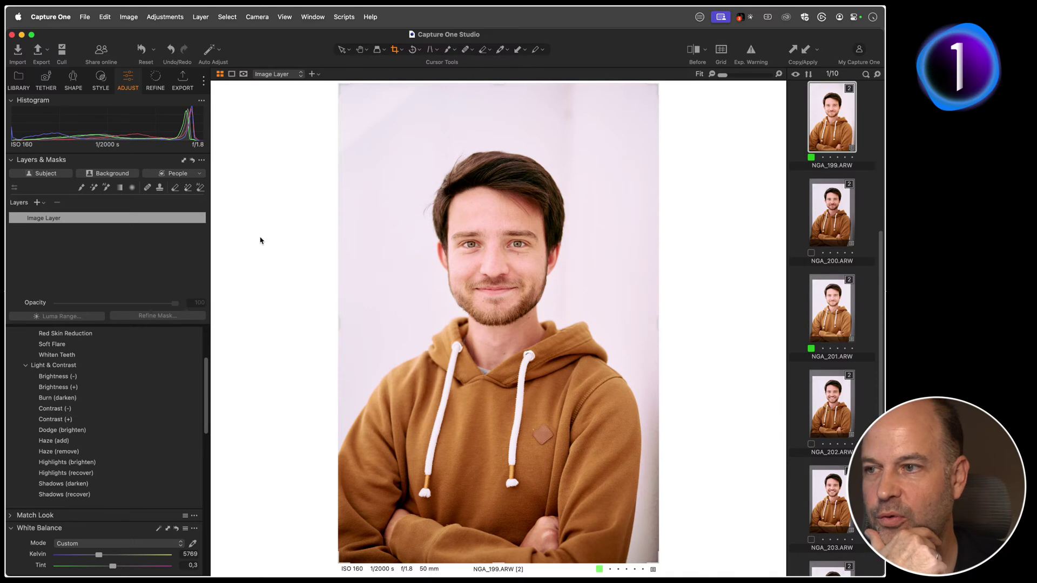
Step: Fill the IPTC Creator metadata field with the photographer's full name
click(20, 81)
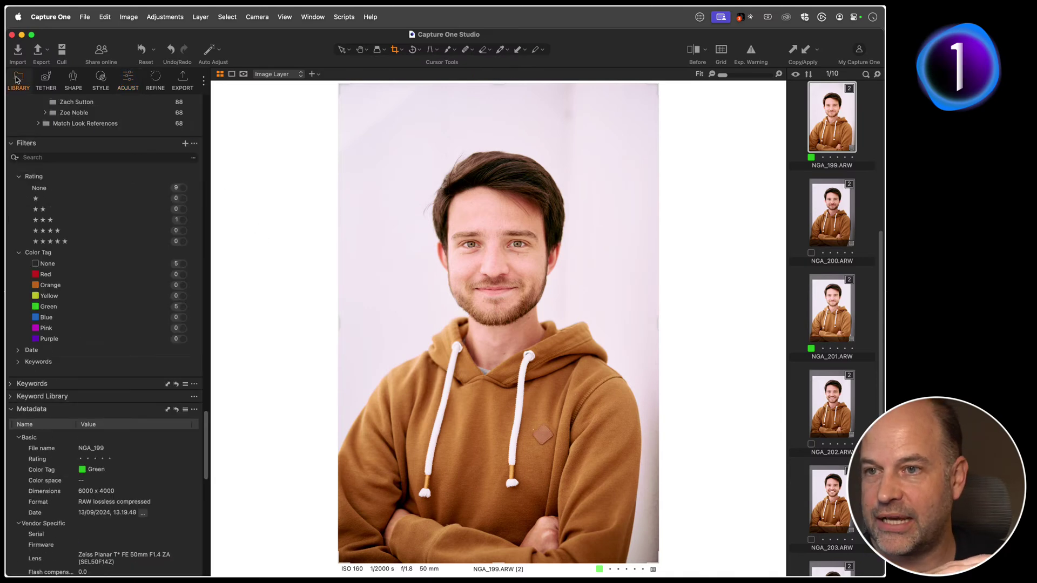
scroll(108, 422, down, 3)
scroll(107, 410, down, 10)
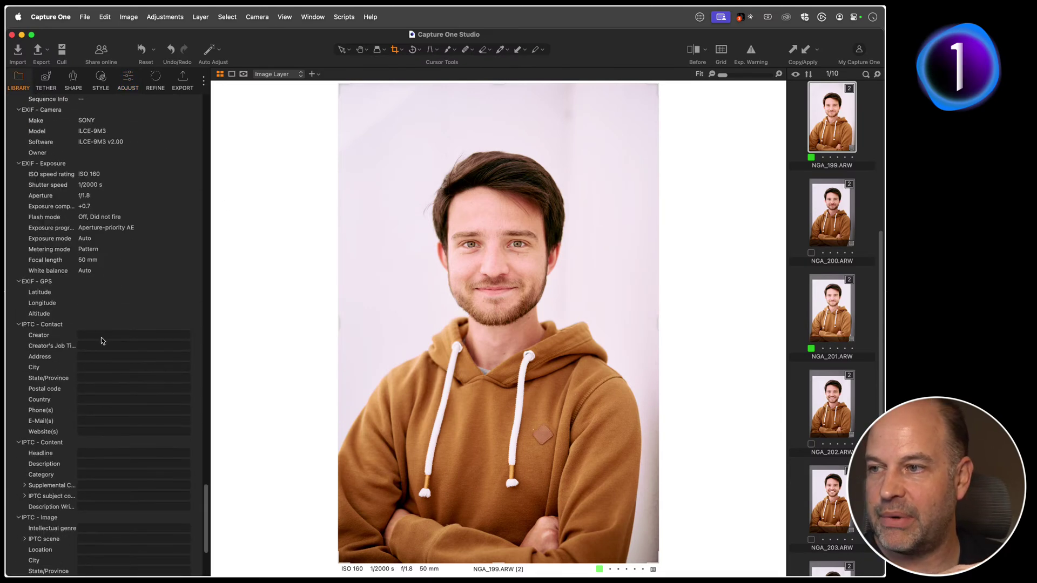
click(93, 336)
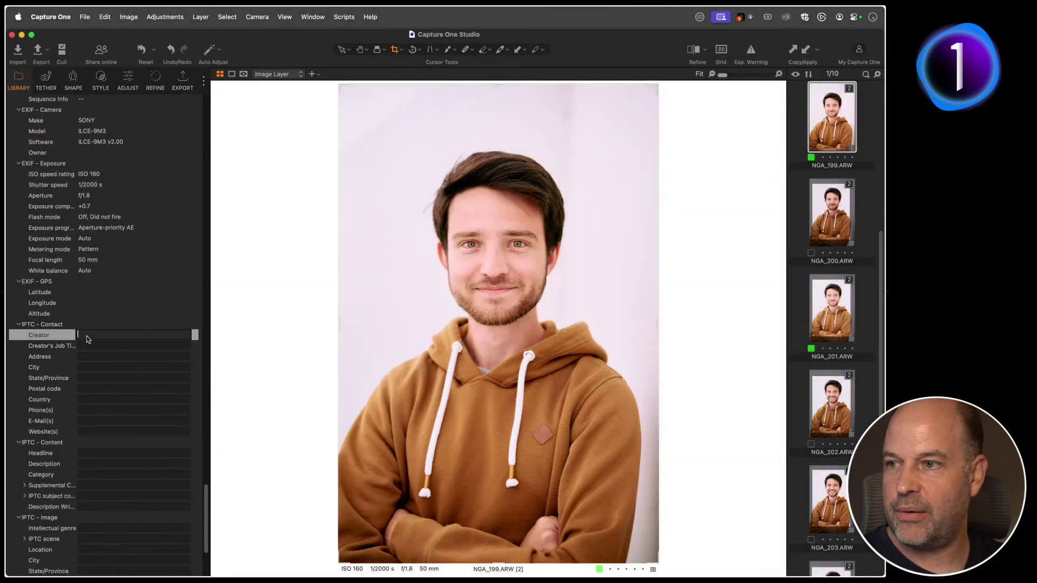
text(Alex Flemming)
key(Return)
Step: Scroll the Metadata panel to the top and show the metadata presets list
click(87, 336)
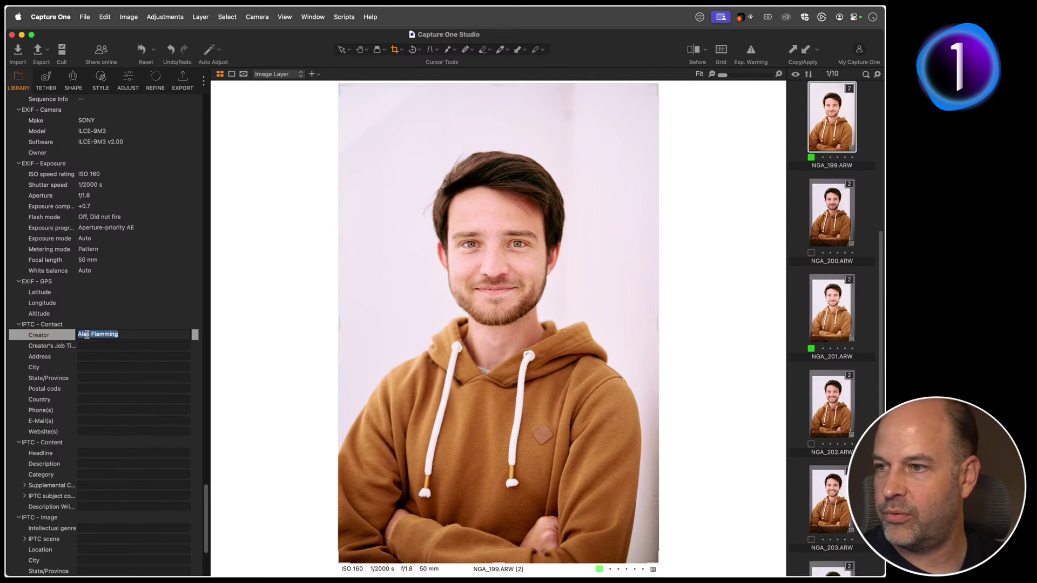
scroll(179, 140, up, 5)
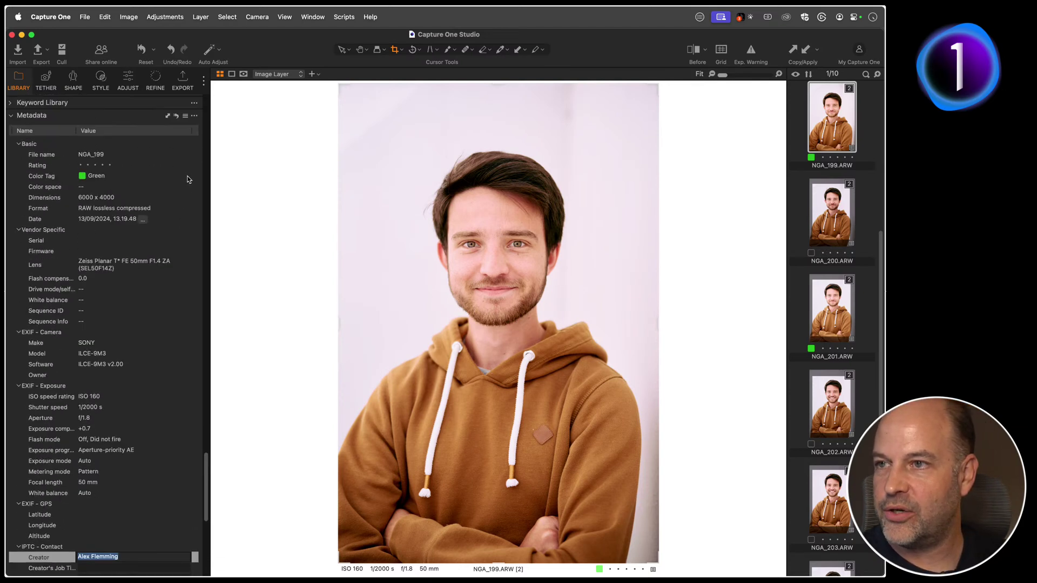
click(185, 116)
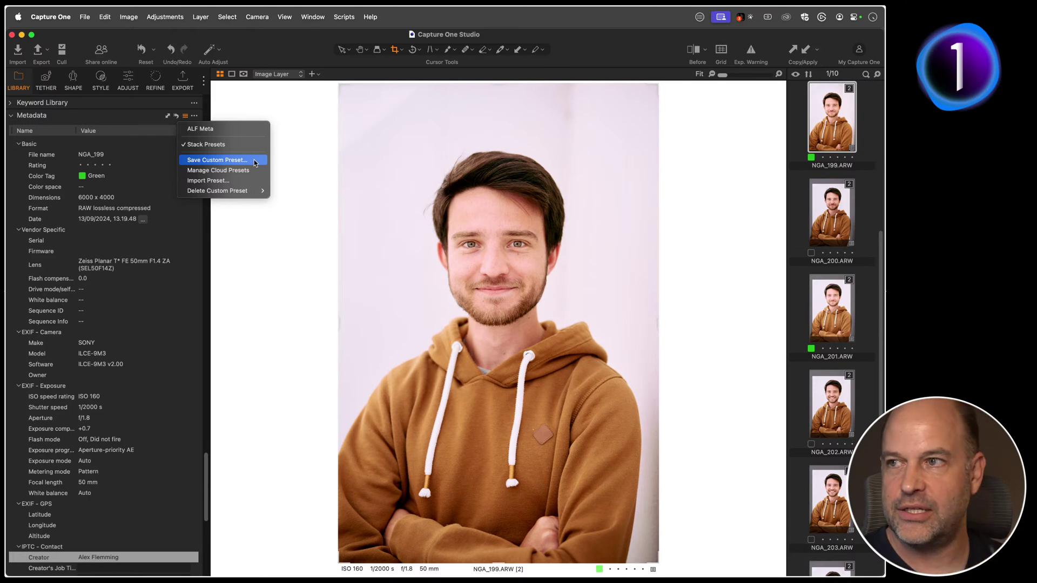
Step: Save the metadata entries as a custom preset and confirm ALF Meta is listed under the import Metadata presets
click(280, 241)
key(super+shift+i)
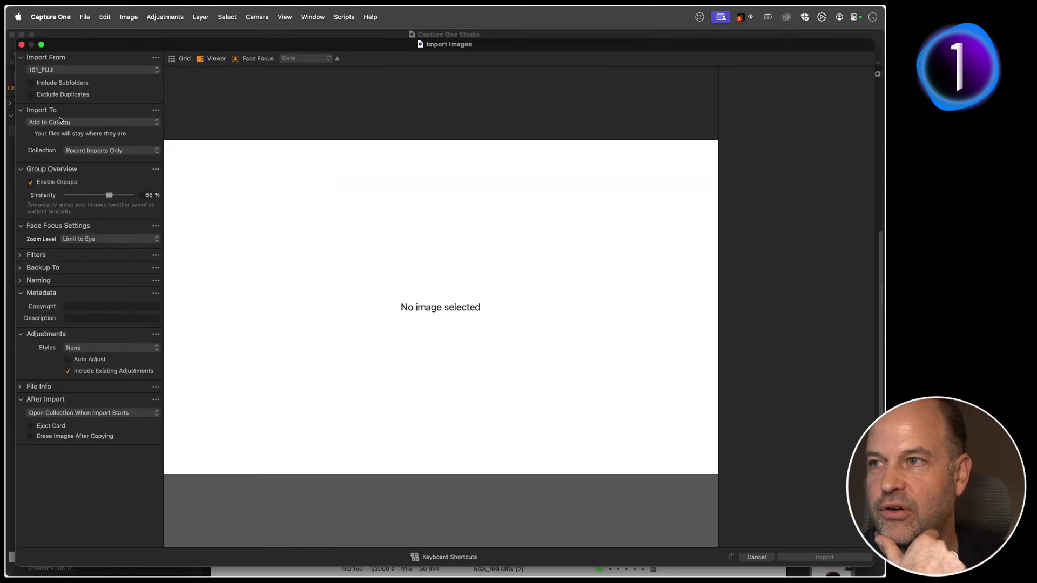
click(87, 347)
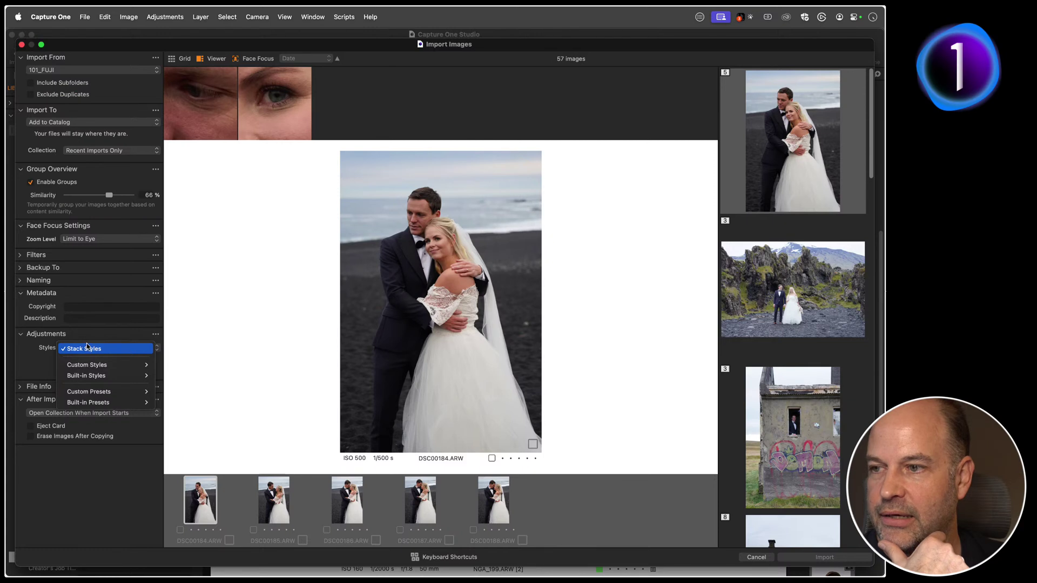
mouse_move(119, 392)
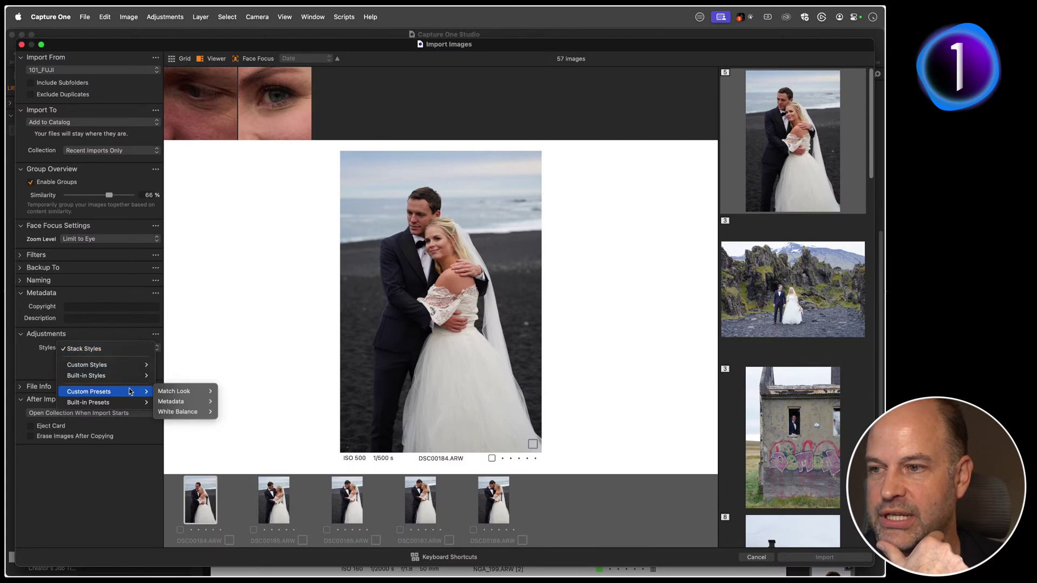
mouse_move(195, 405)
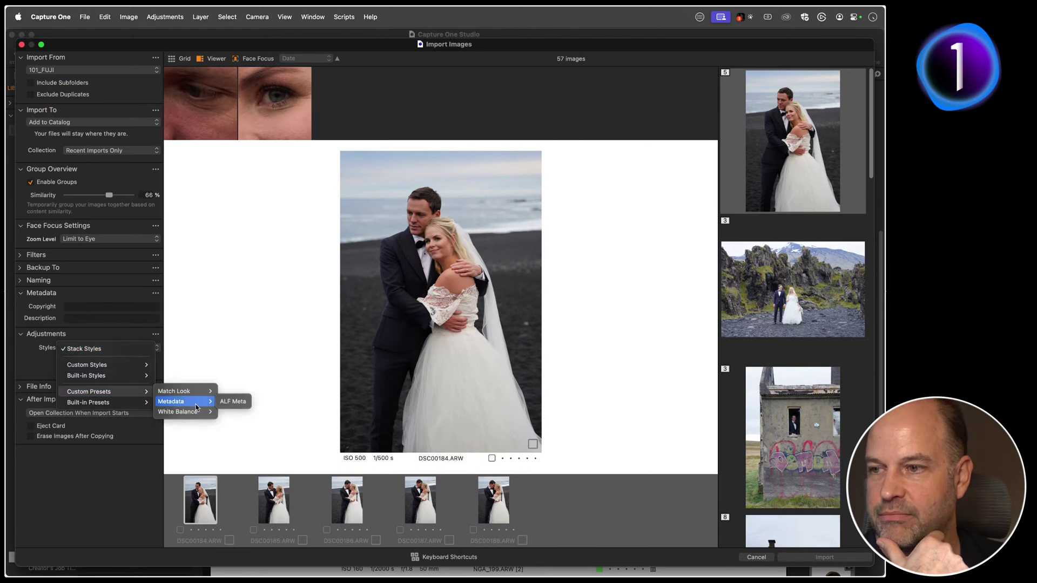
click(245, 405)
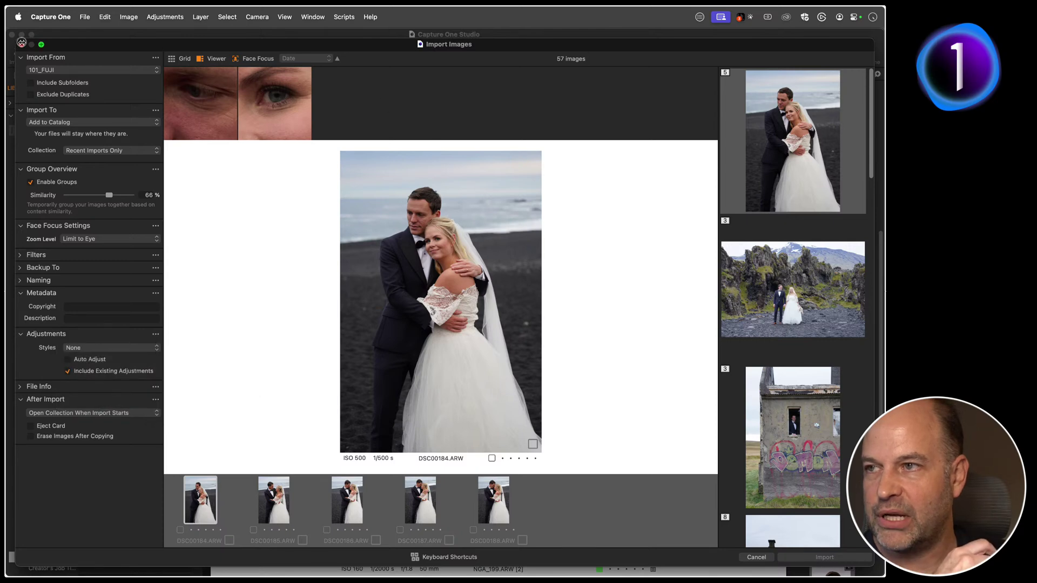
click(22, 43)
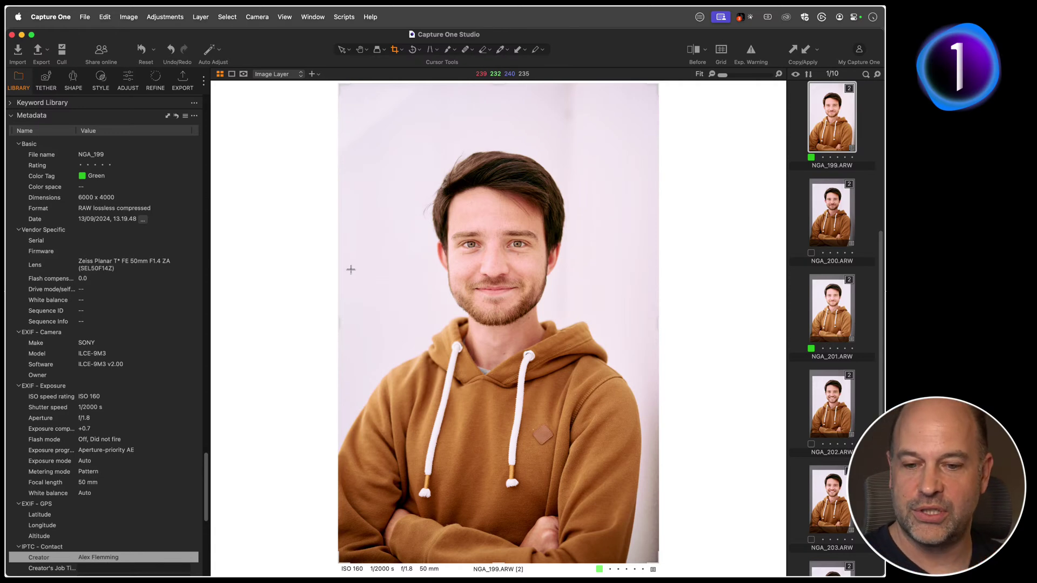
Step: Select portraits NGA_199 to NGA_202 and apply the ALF Meta metadata preset to all four
key(shift+Down)
key(shift+Down)
key(shift+Down)
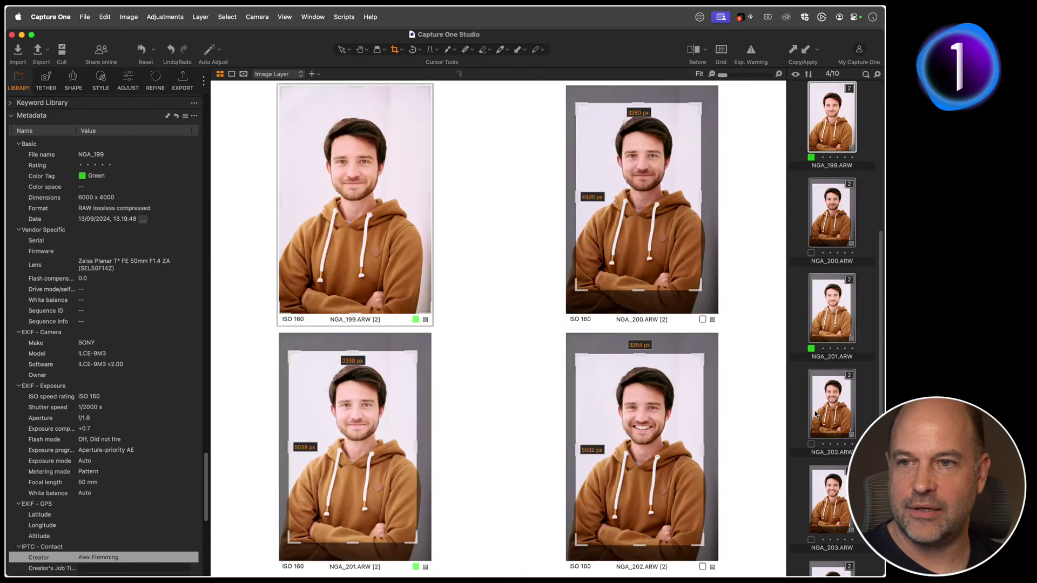
scroll(140, 267, down, 6)
scroll(166, 251, up, 10)
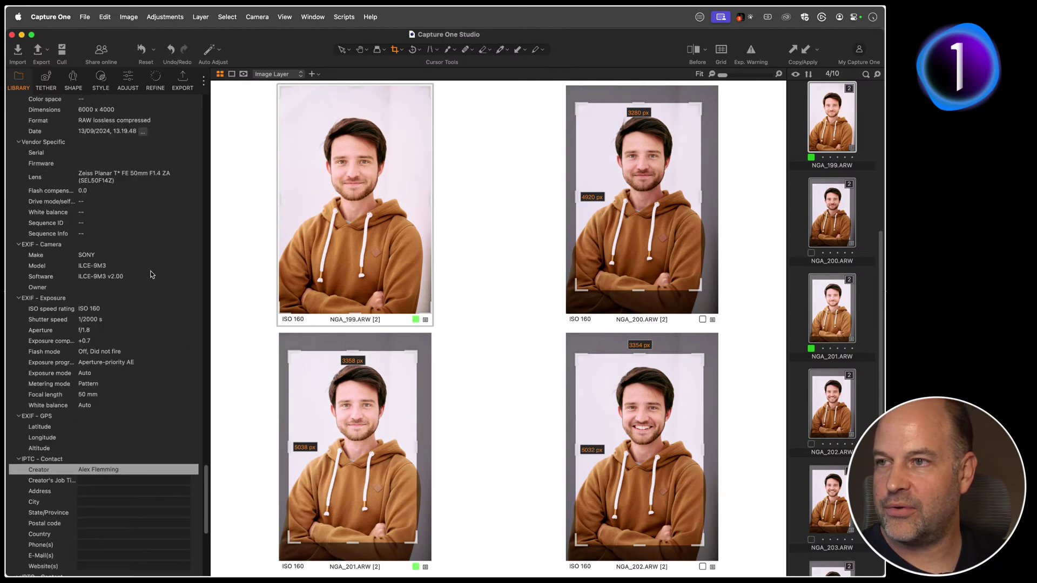
click(186, 277)
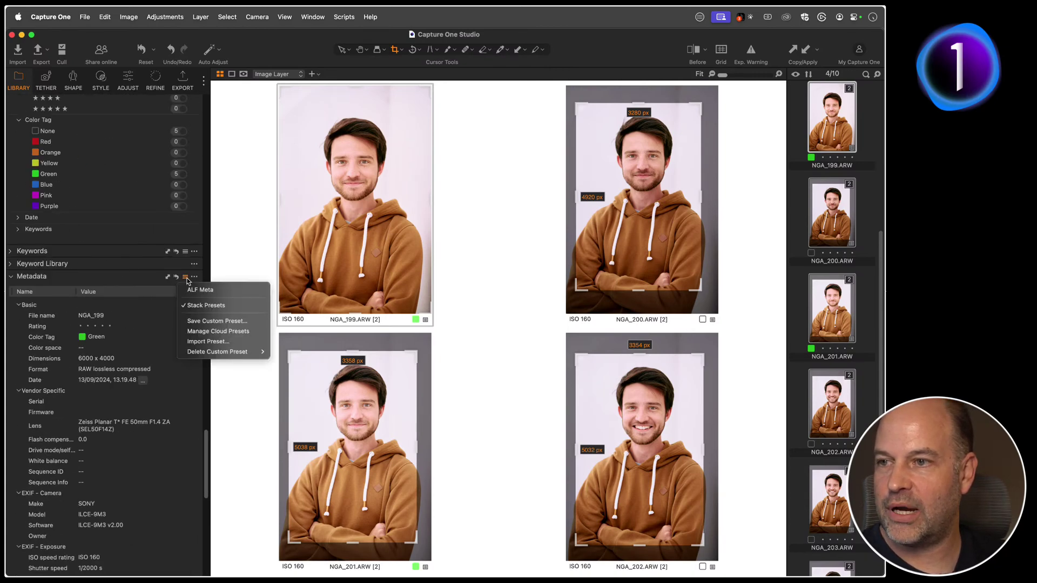
click(218, 292)
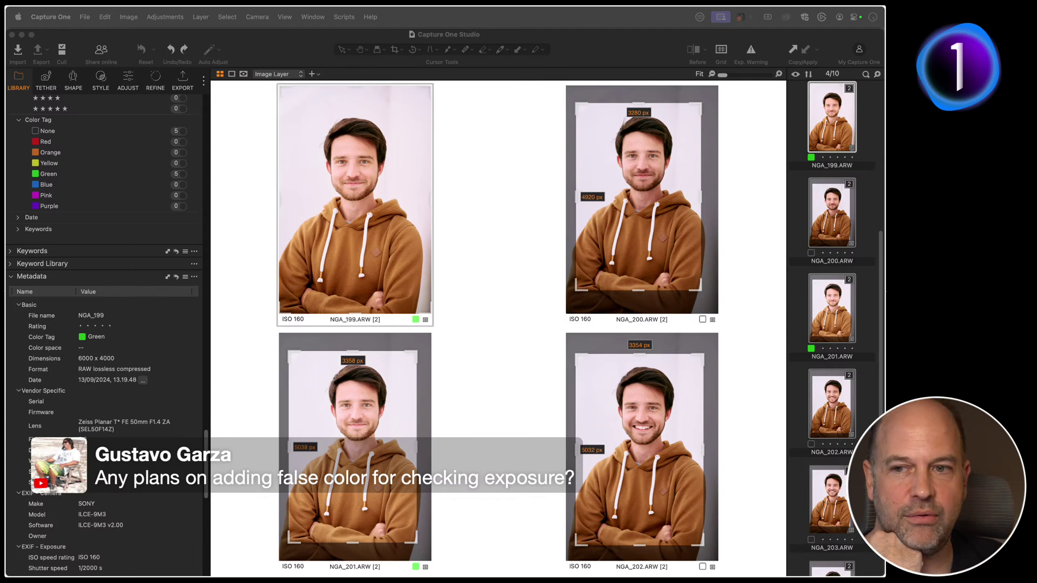
key(super+Tab)
key(super+Tab)
key(super+Tab)
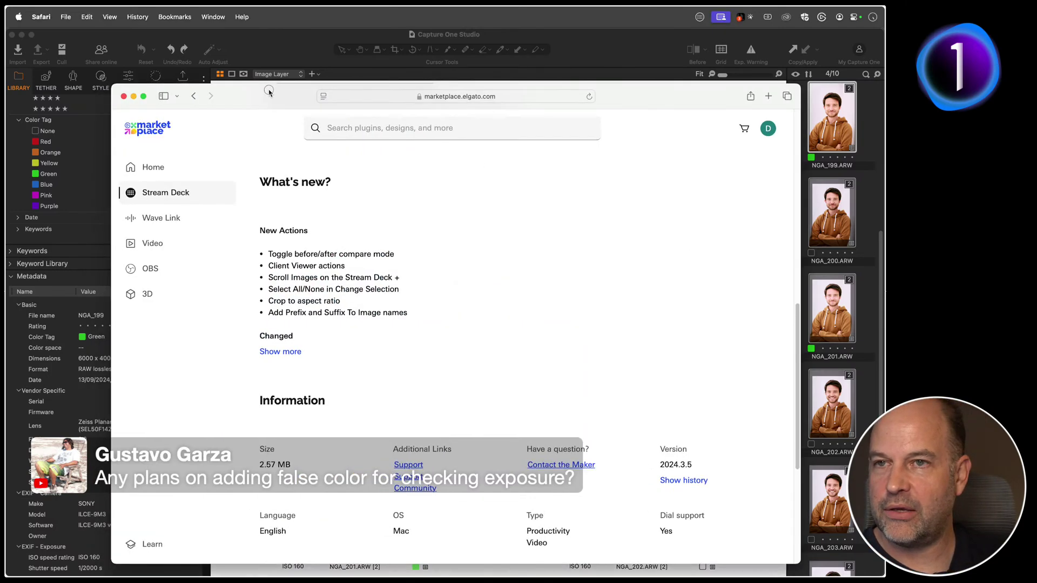
Step: Close the Elgato marketplace window, look over the Capture One ideas page, then return to Capture One
key(super+w)
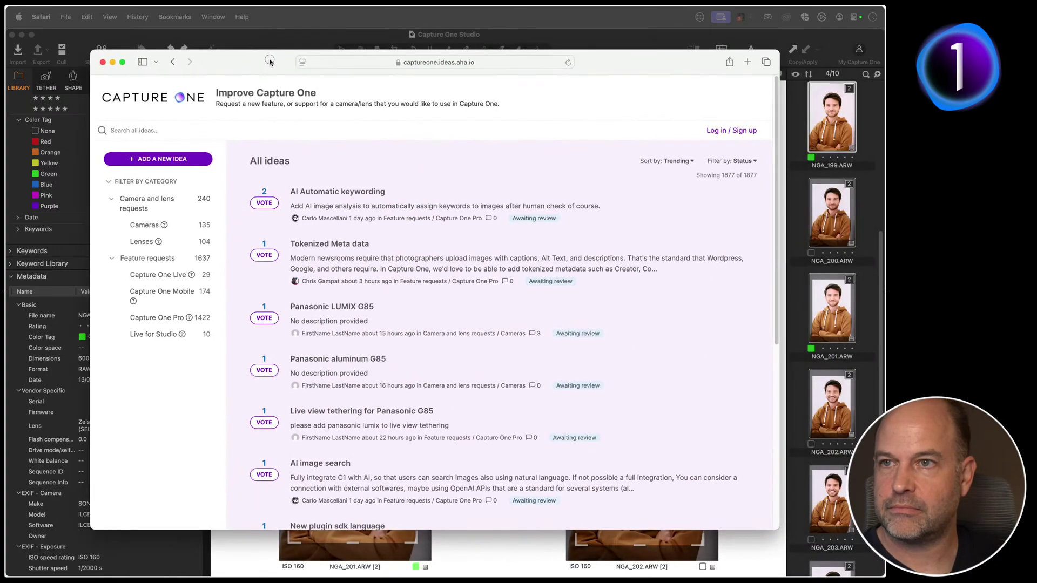
click(492, 64)
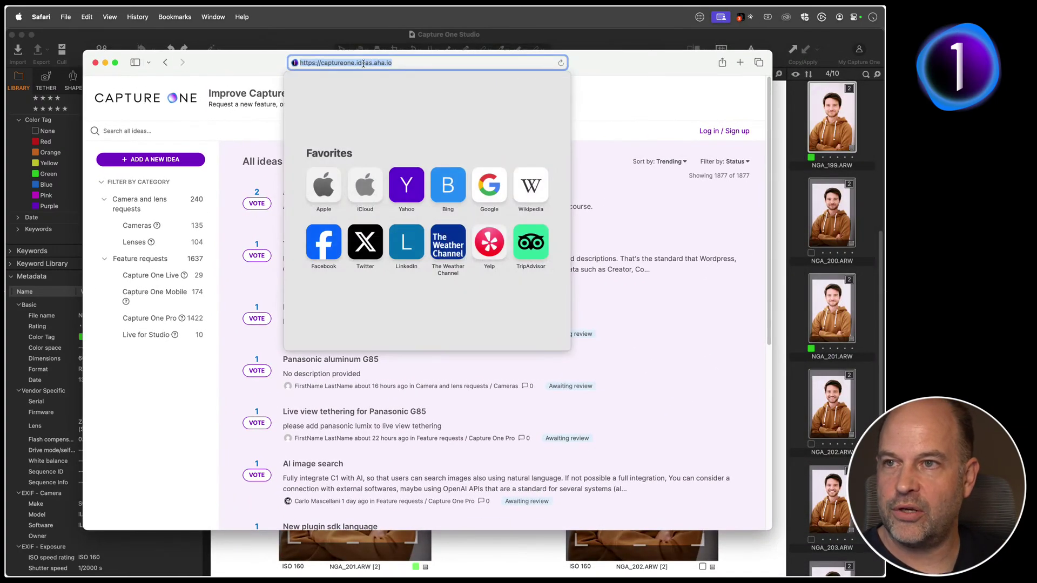
click(404, 61)
click(619, 103)
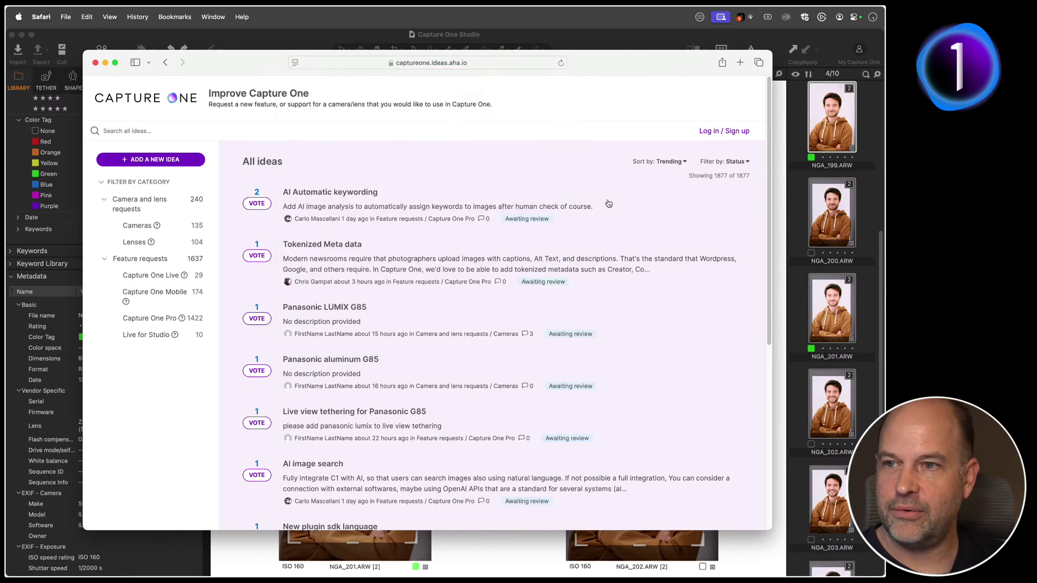
scroll(502, 272, down, 5)
scroll(496, 271, up, 5)
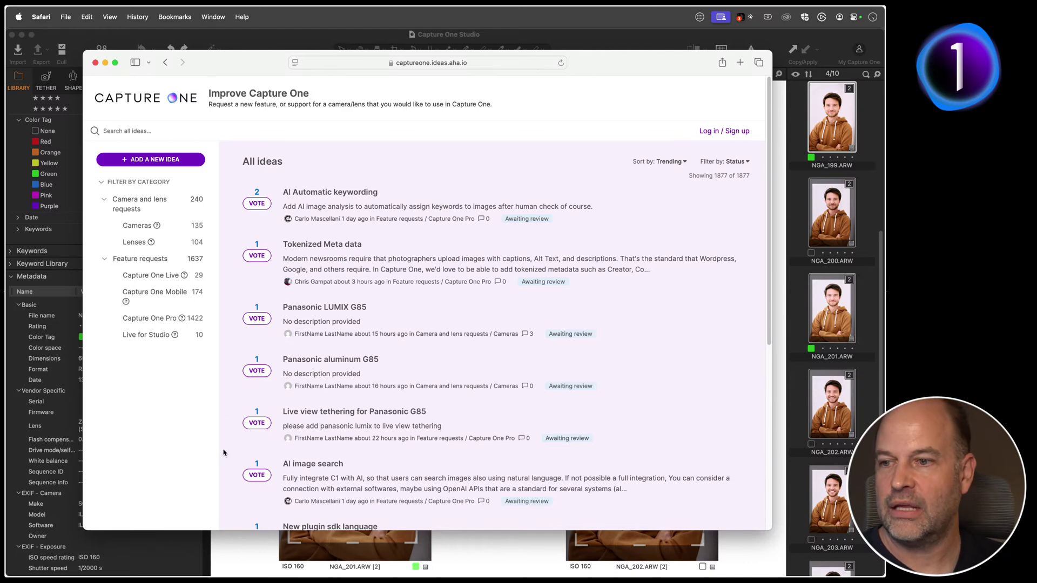
click(240, 553)
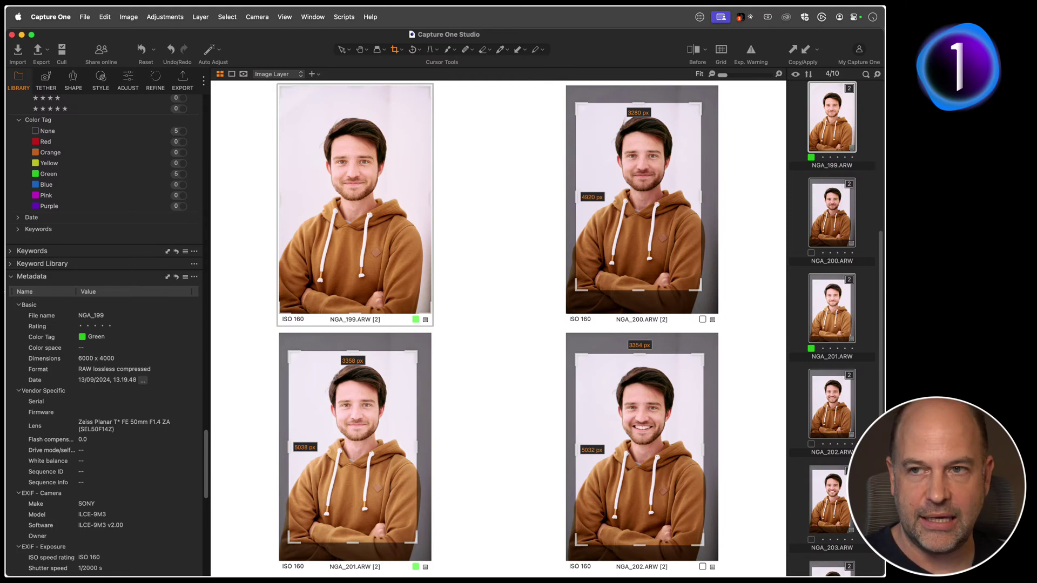
Step: In Stream Deck configuration, switch to the Stream Deck XL and place a Multi Action on an empty key
click(699, 16)
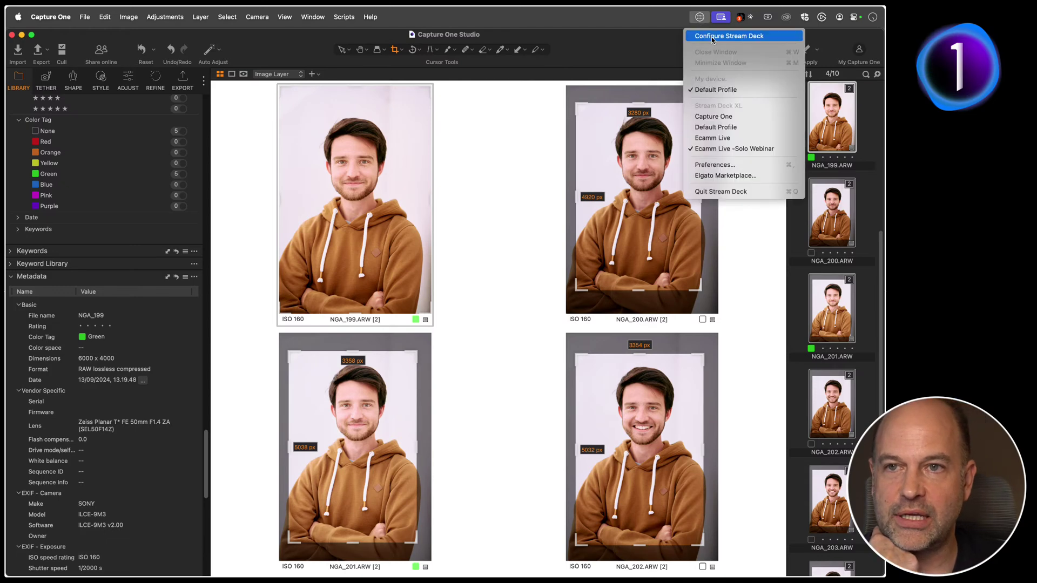
click(712, 37)
click(310, 156)
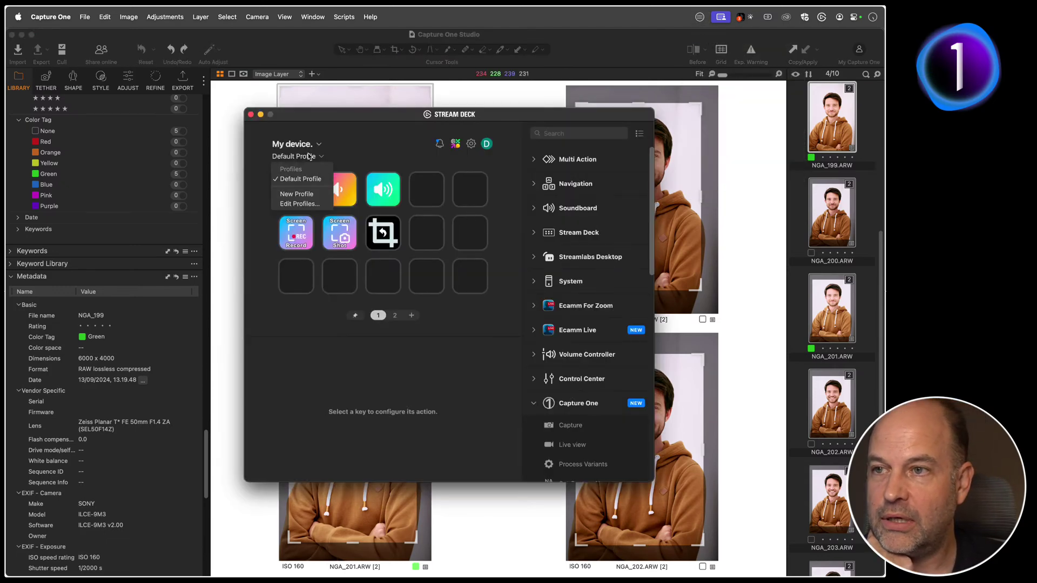
click(310, 145)
click(311, 177)
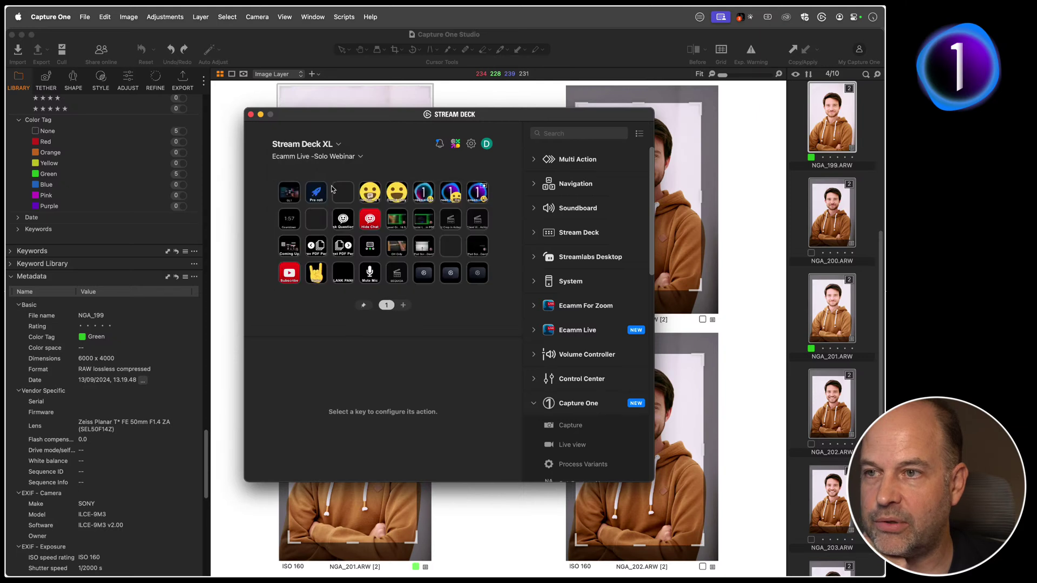
click(535, 159)
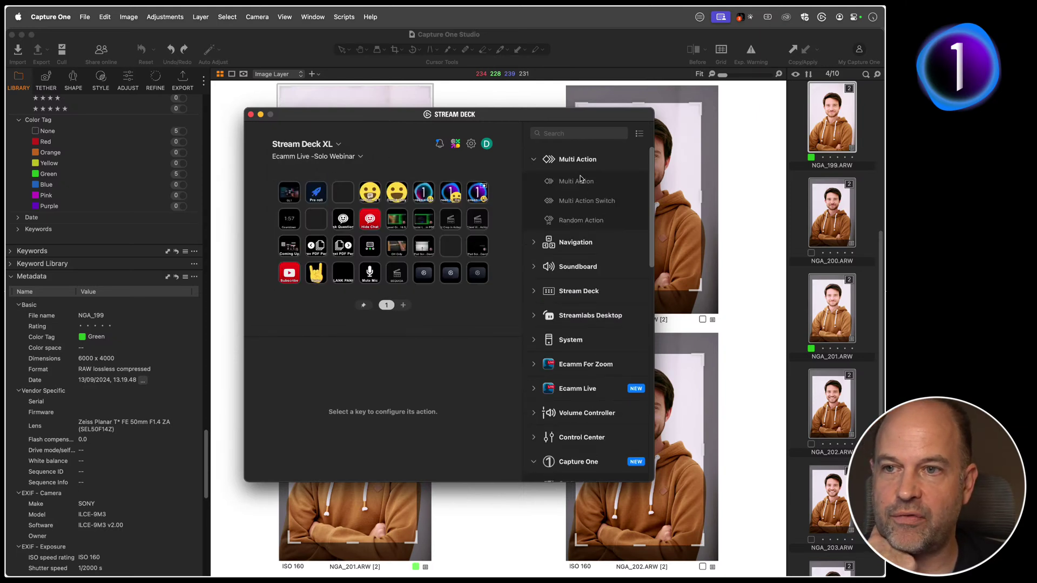
drag(572, 183, 450, 246)
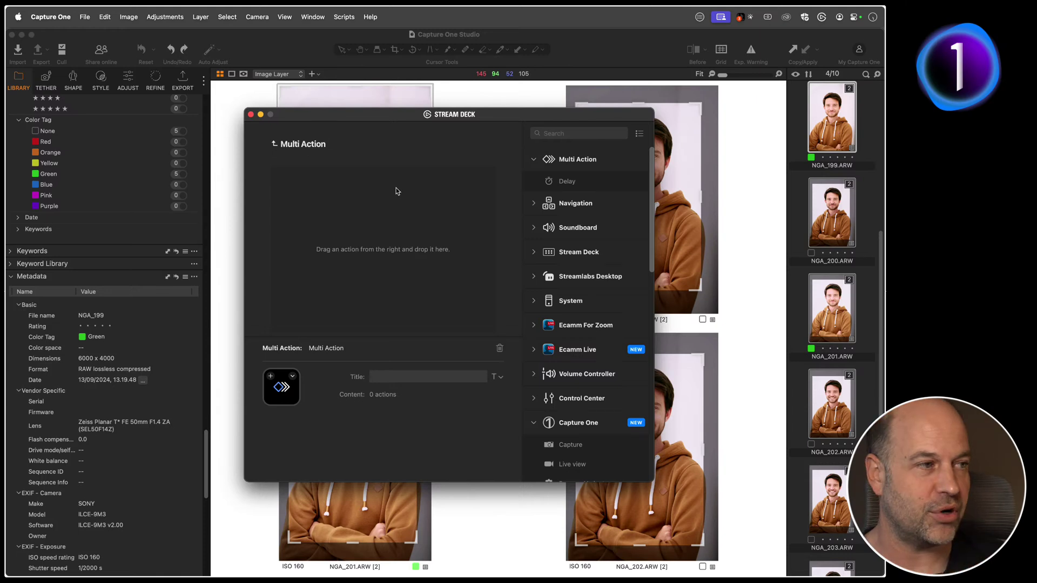
Step: Leave the empty Multi Action editor and return to the Stream Deck XL key grid
click(276, 144)
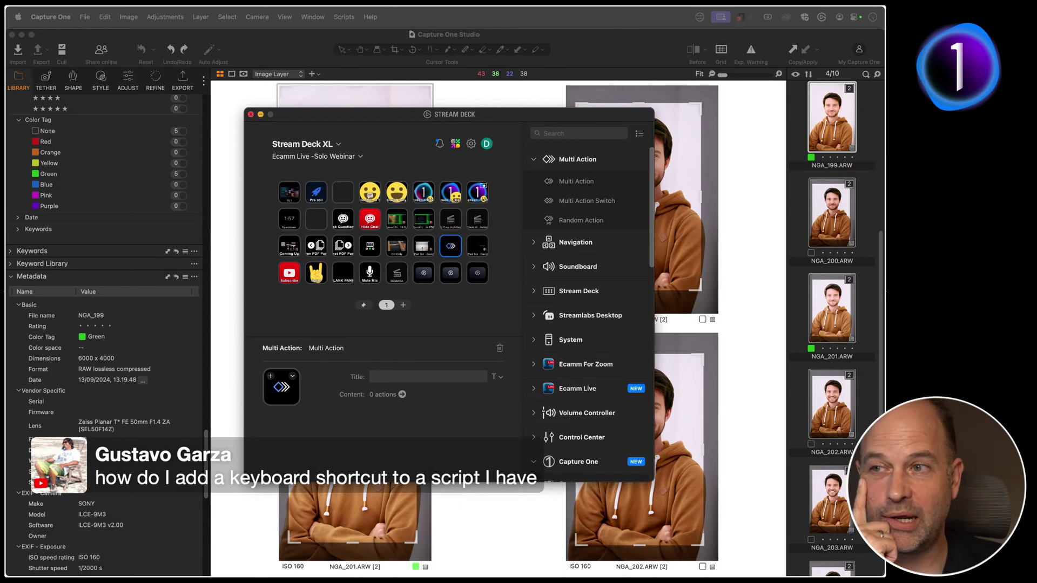
Step: Close the Stream Deck window with Cmd-W so Capture One's four-portrait view is visible
key(super+w)
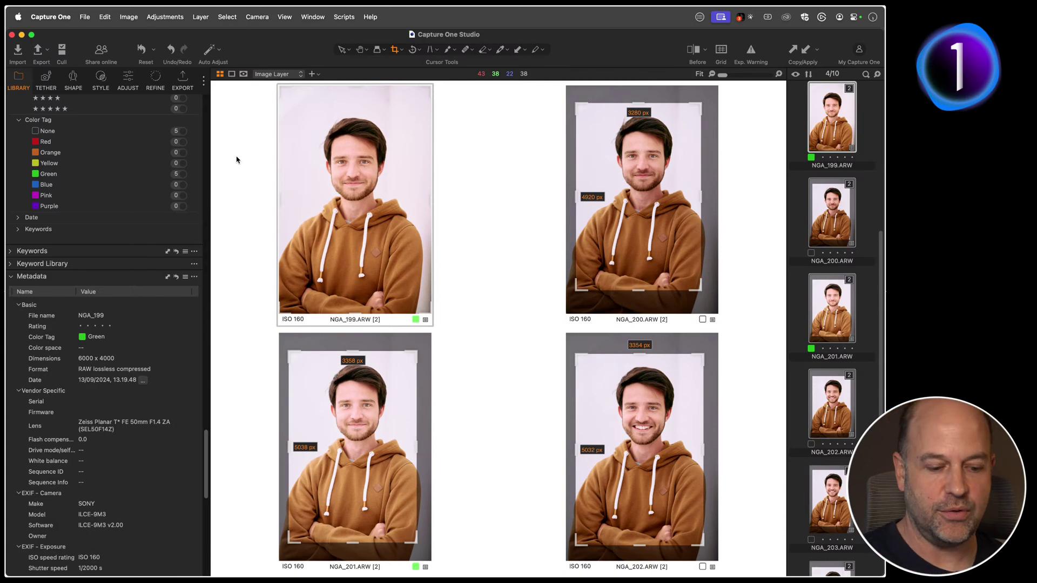
Step: In a new Safari window, load support.captureone.com and open Learning hub > Livestreams
key(super+Tab)
key(super+Tab)
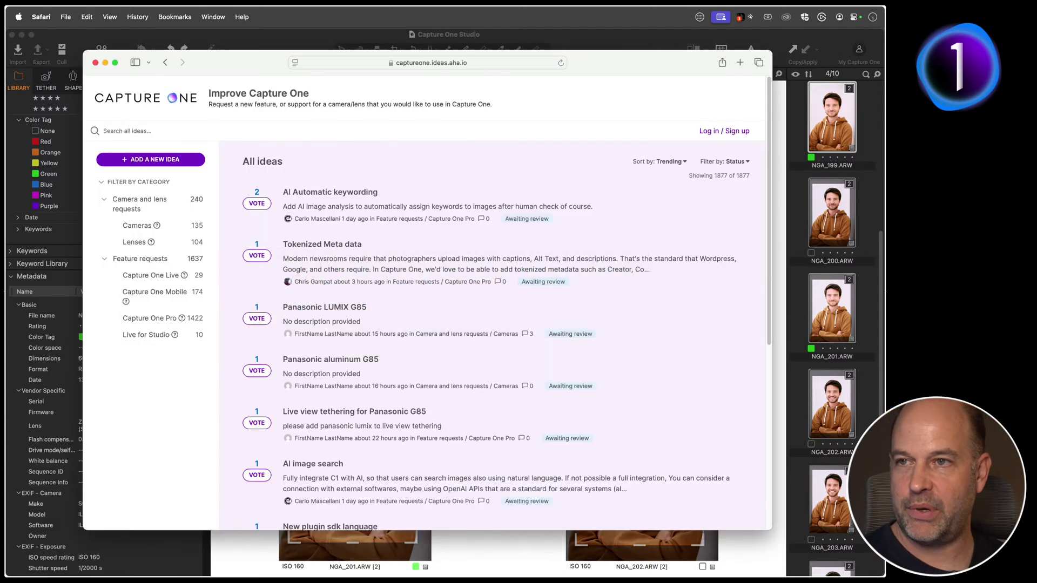
key(super+n)
text(support.captureone.com)
key(Return)
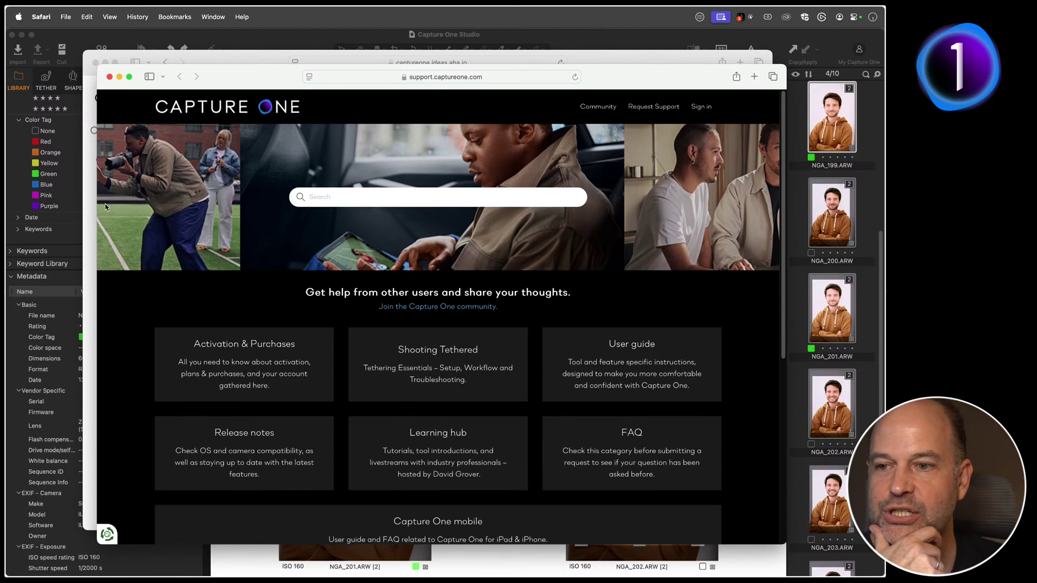
click(476, 438)
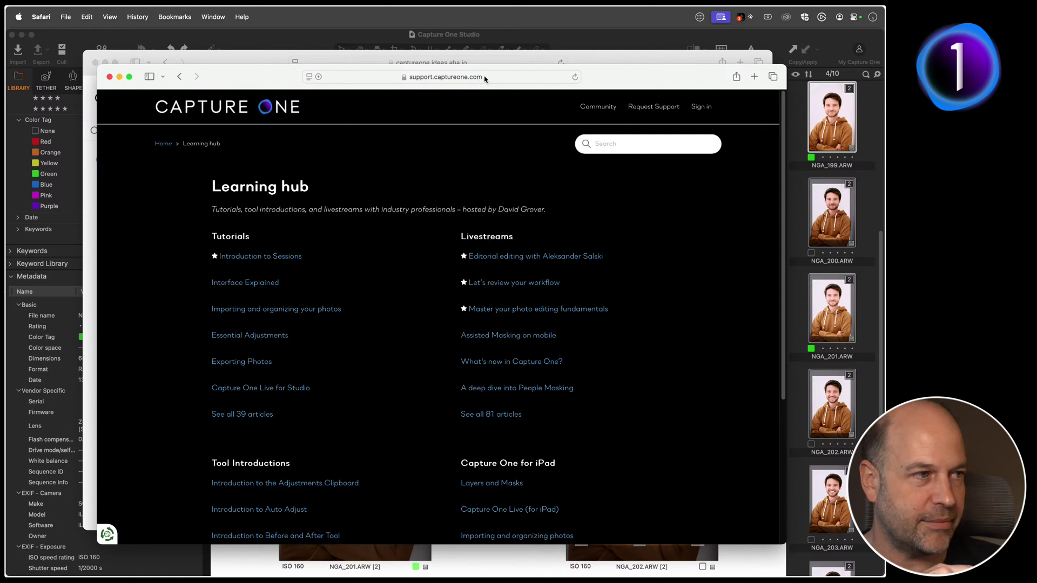
click(486, 238)
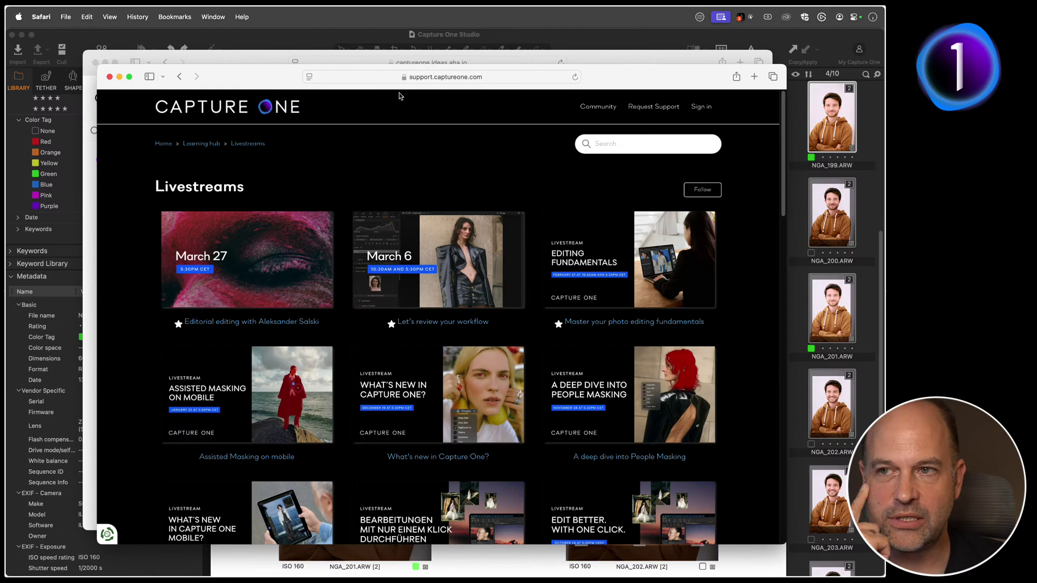
click(202, 143)
click(475, 237)
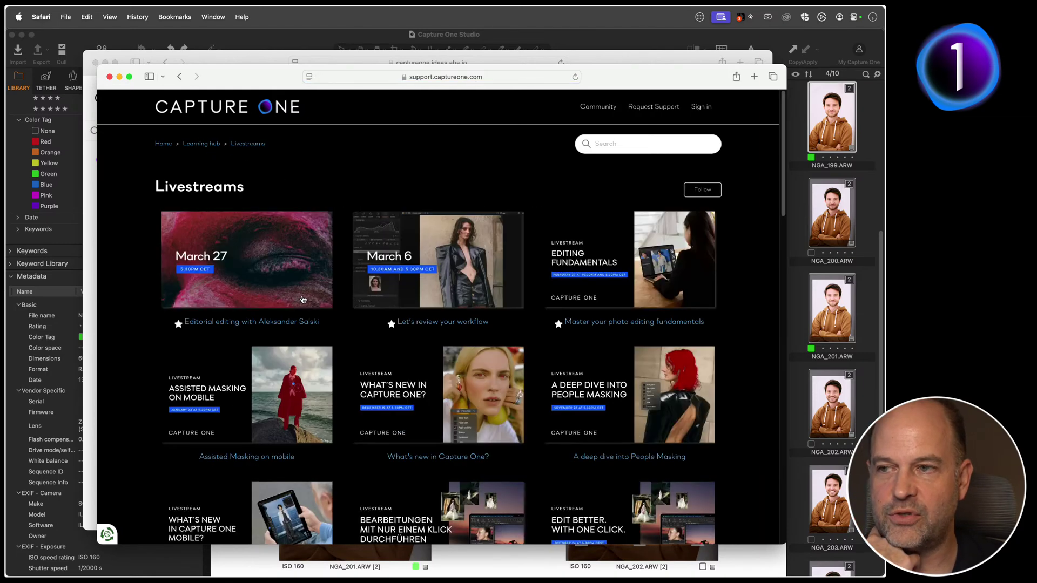